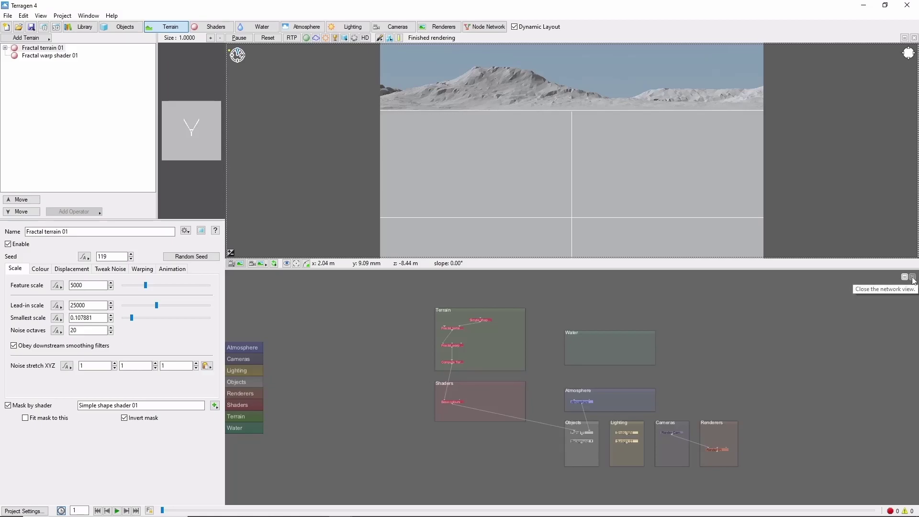
# Step: Hide the node network, orbit the preview toward the mountains, then view through the render camera
pyautogui.click(913, 278)
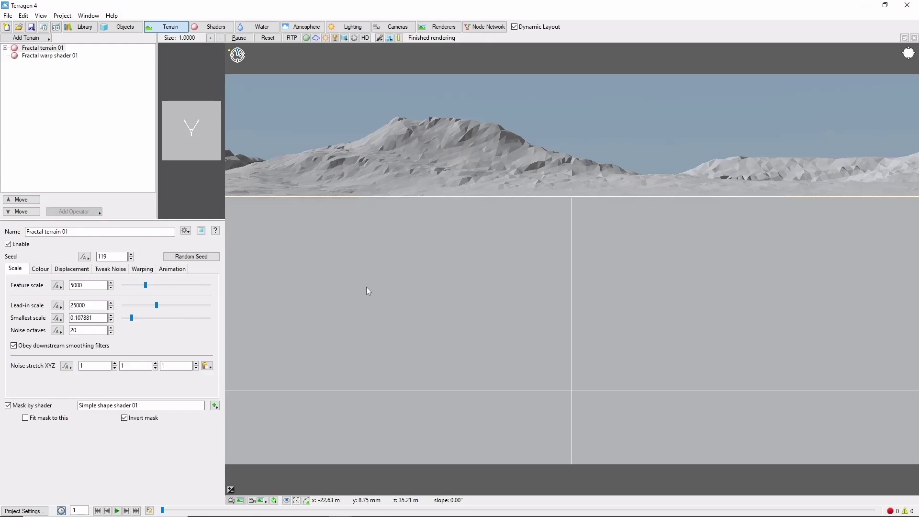
pyautogui.press('alt')
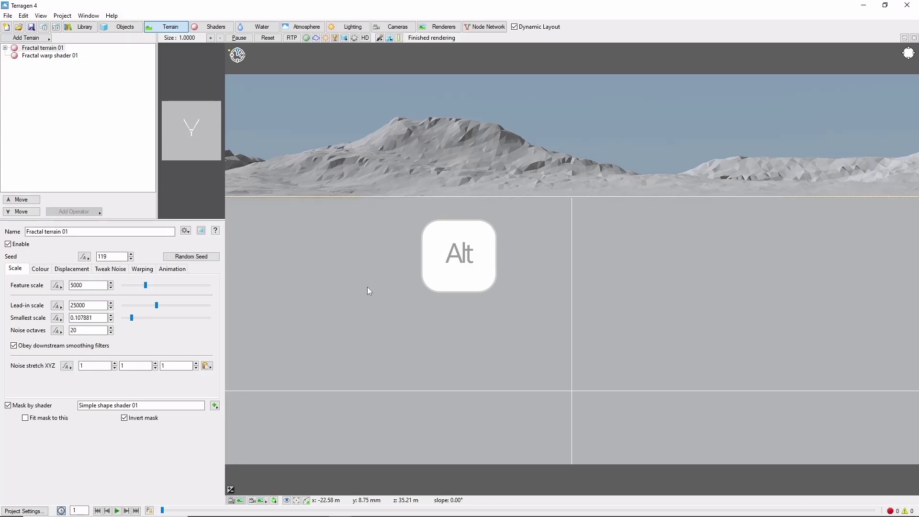
pyautogui.keyDown('alt'); pyautogui.moveTo(421, 298); pyautogui.dragTo(517, 263); pyautogui.keyUp('alt')
pyautogui.keyDown('alt'); pyautogui.moveTo(517, 263); pyautogui.dragTo(592, 315, button='right'); pyautogui.keyUp('alt')
pyautogui.keyDown('alt'); pyautogui.moveTo(592, 315); pyautogui.dragTo(559, 315, button='middle'); pyautogui.keyUp('alt')
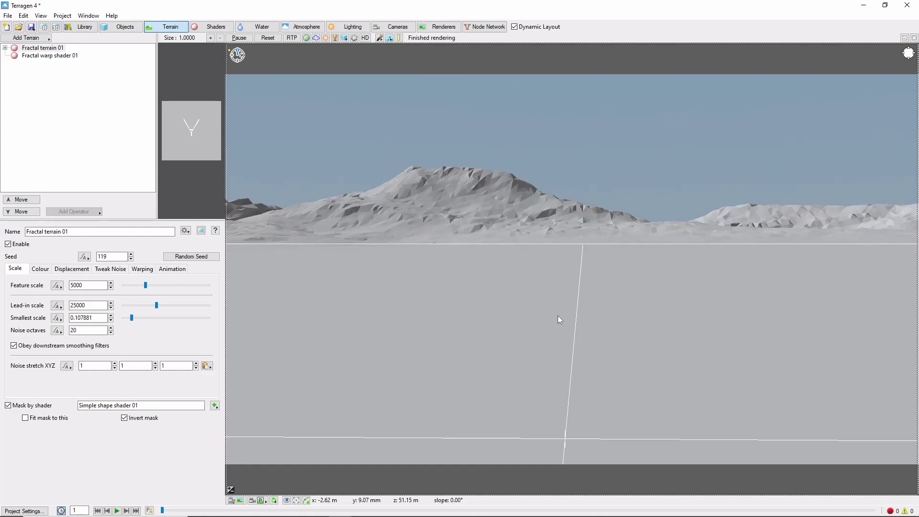
pyautogui.moveTo(559, 316); pyautogui.dragTo(477, 402, button='middle')
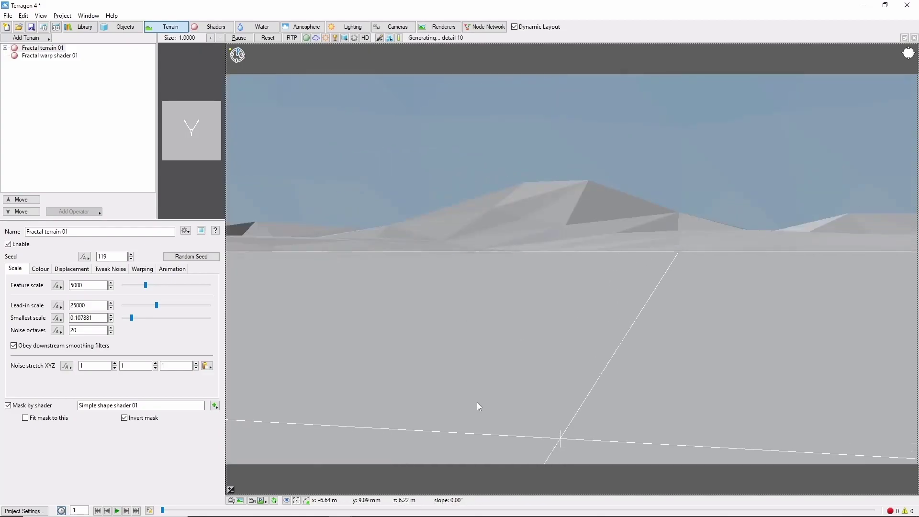
pyautogui.click(258, 501)
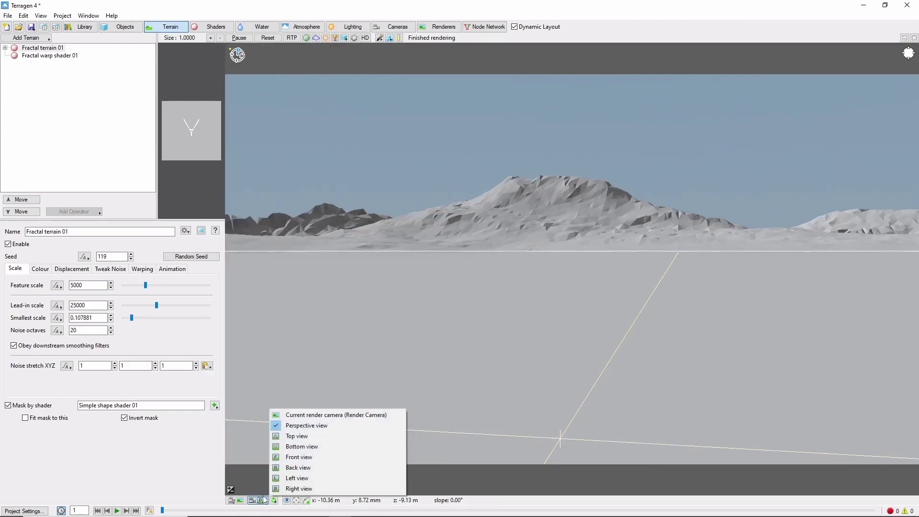
pyautogui.click(337, 416)
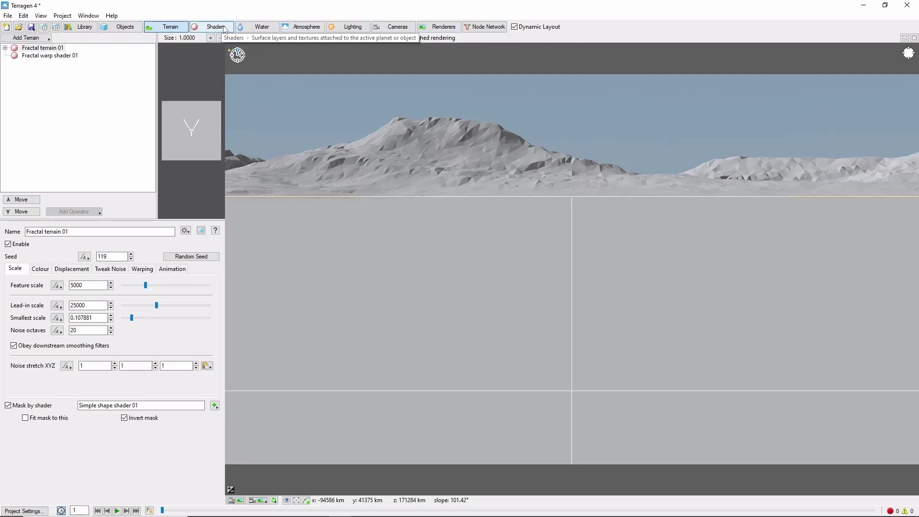
pyautogui.click(175, 31)
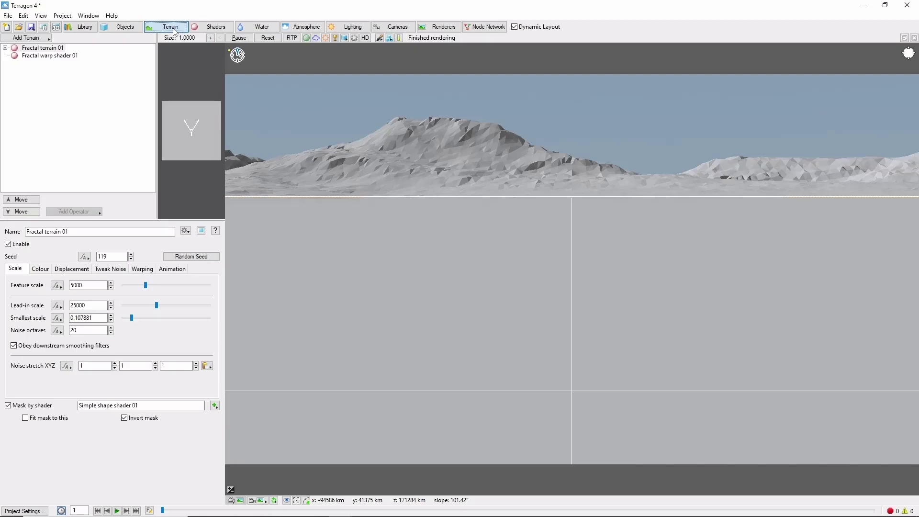
pyautogui.click(215, 29)
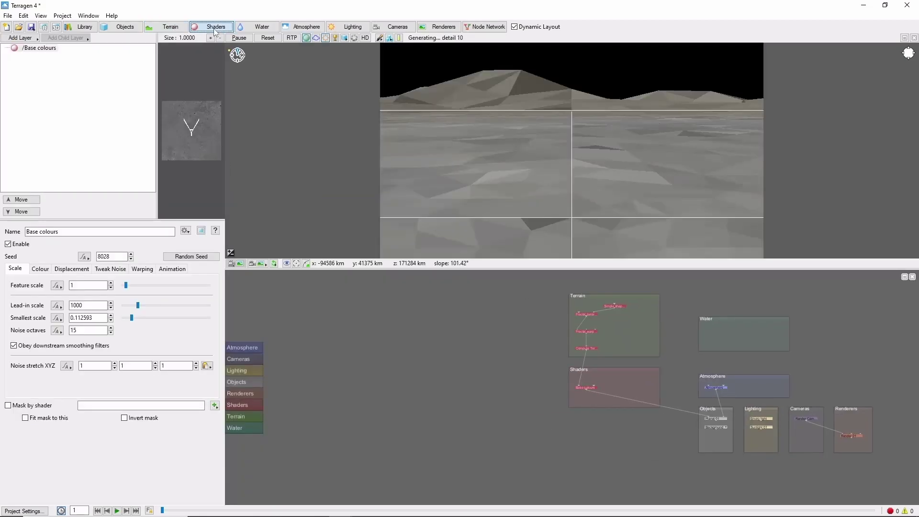
pyautogui.click(251, 29)
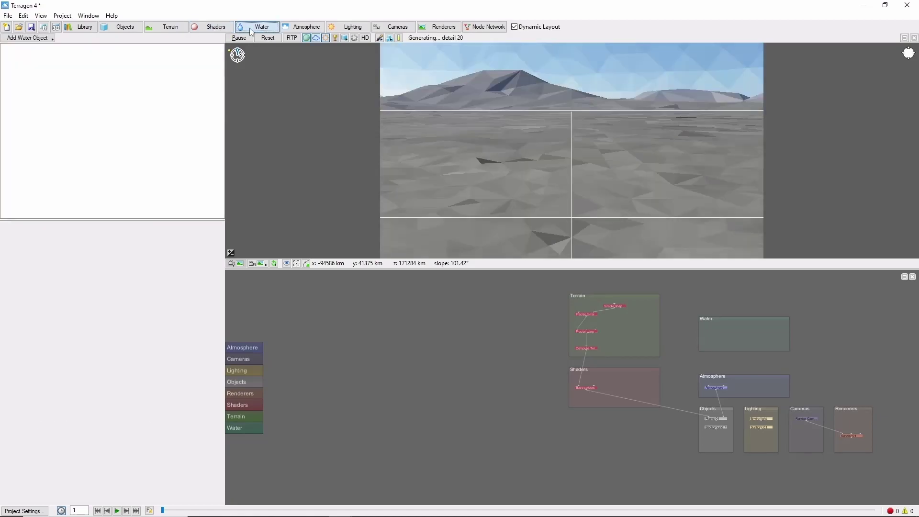
pyautogui.click(308, 30)
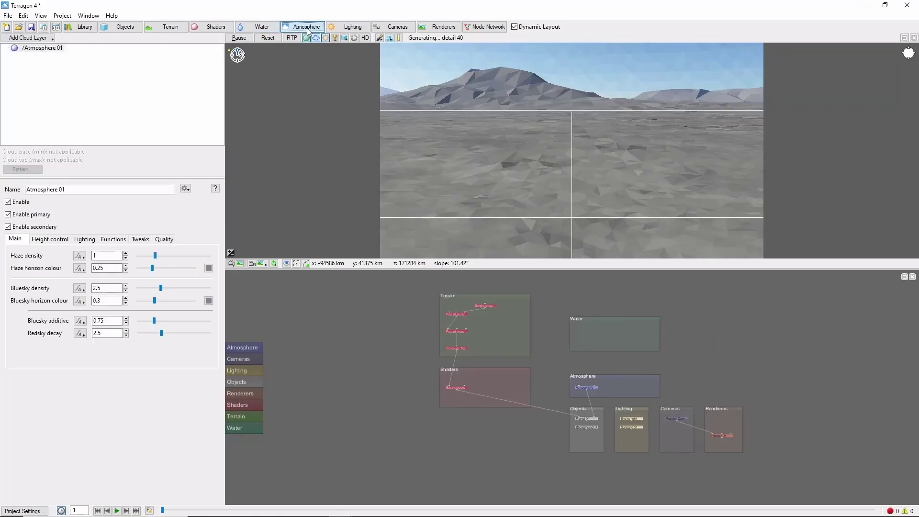
pyautogui.click(352, 27)
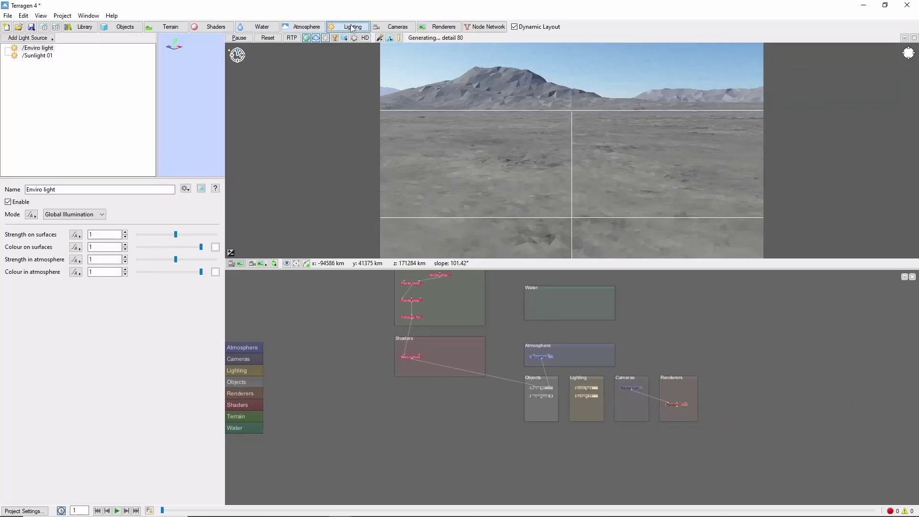
pyautogui.click(128, 28)
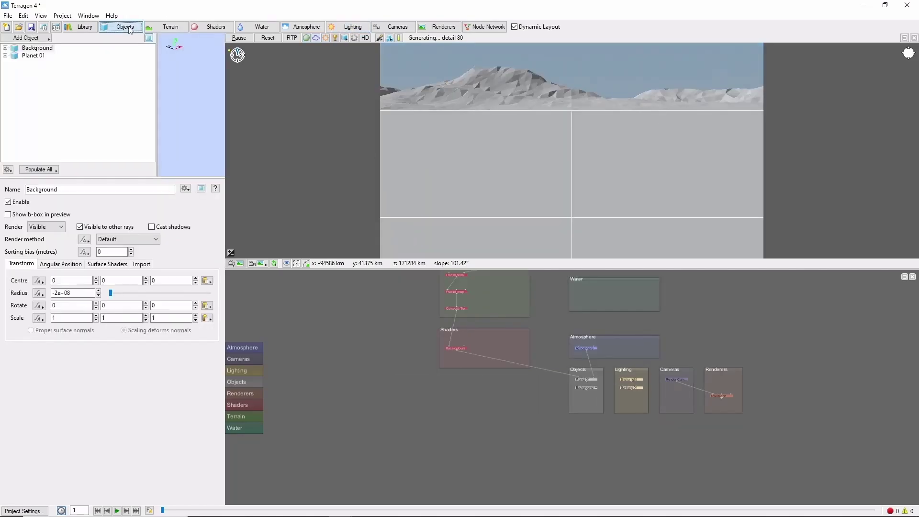
pyautogui.click(162, 28)
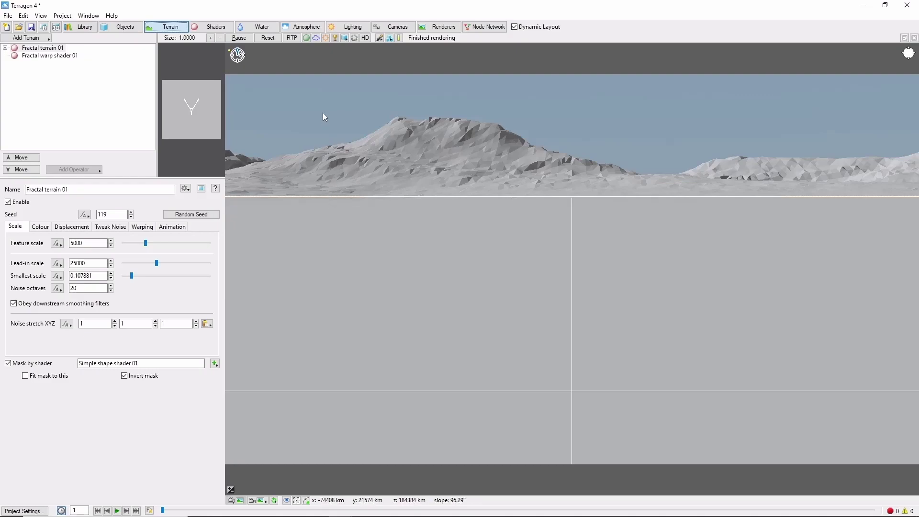
# Step: Turn on visible atmosphere in the preview and select Fractal terrain 01
pyautogui.click(316, 38)
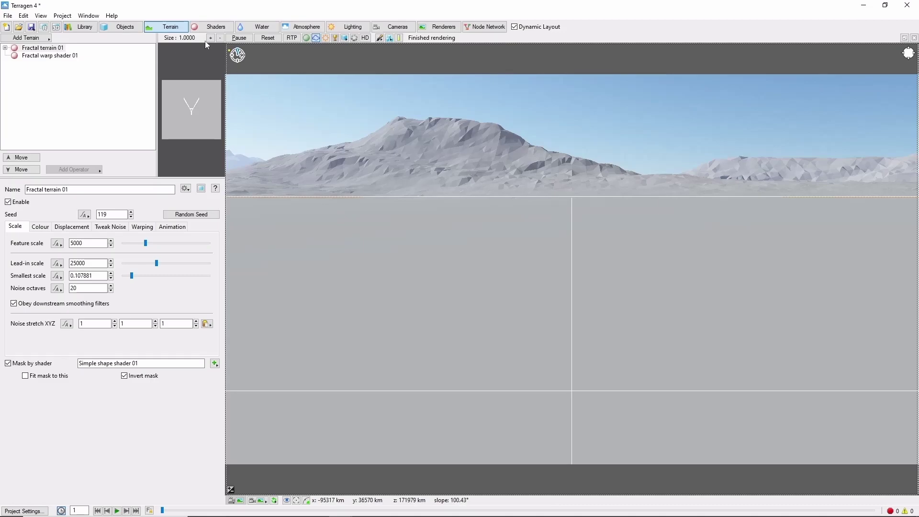
pyautogui.click(185, 30)
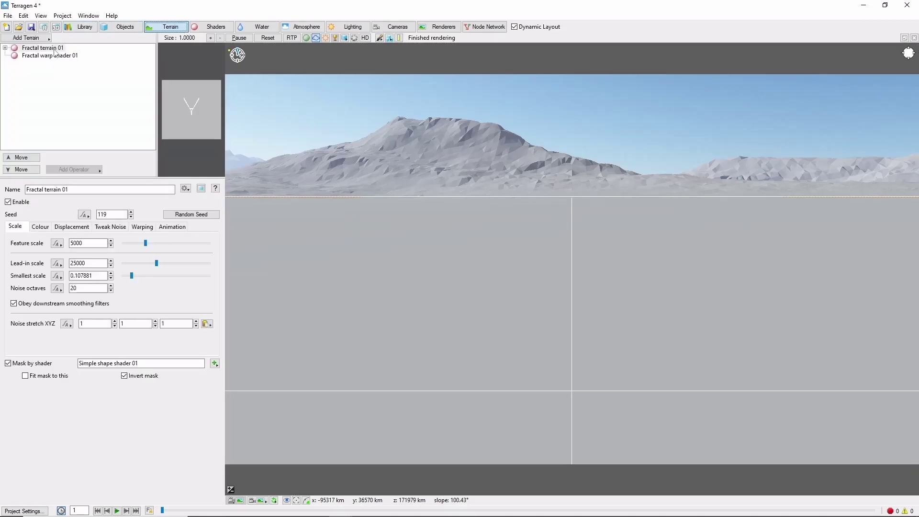
pyautogui.click(54, 48)
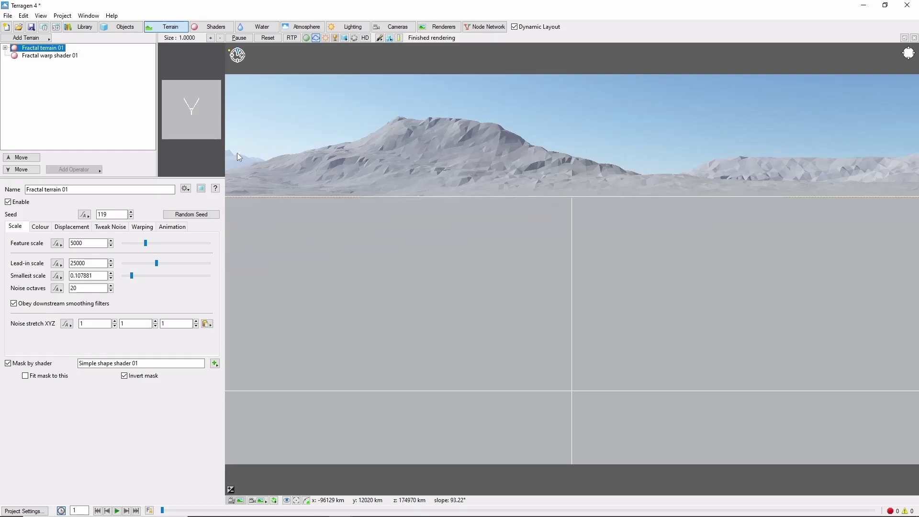
# Step: Randomize the terrain seed to 30473 and tilt the preview up toward the mountains
pyautogui.click(216, 218)
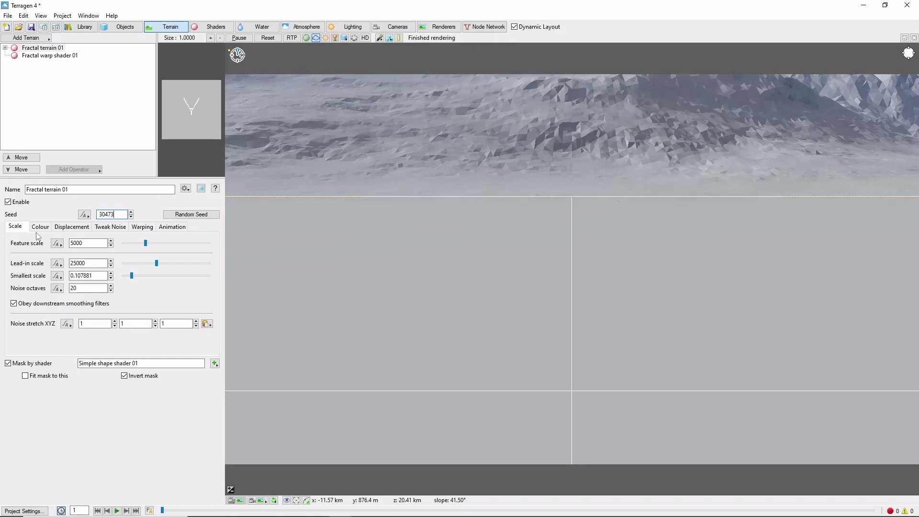
pyautogui.click(244, 461)
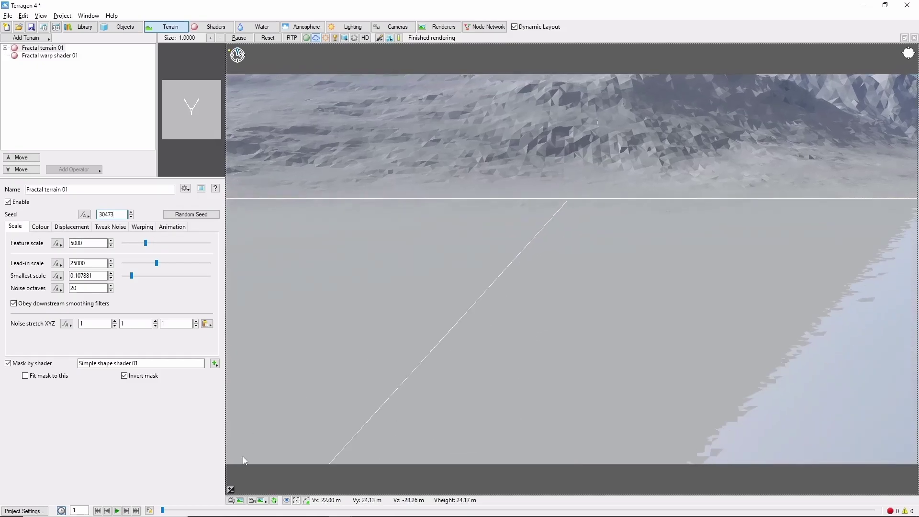
pyautogui.moveTo(244, 461); pyautogui.dragTo(673, 273)
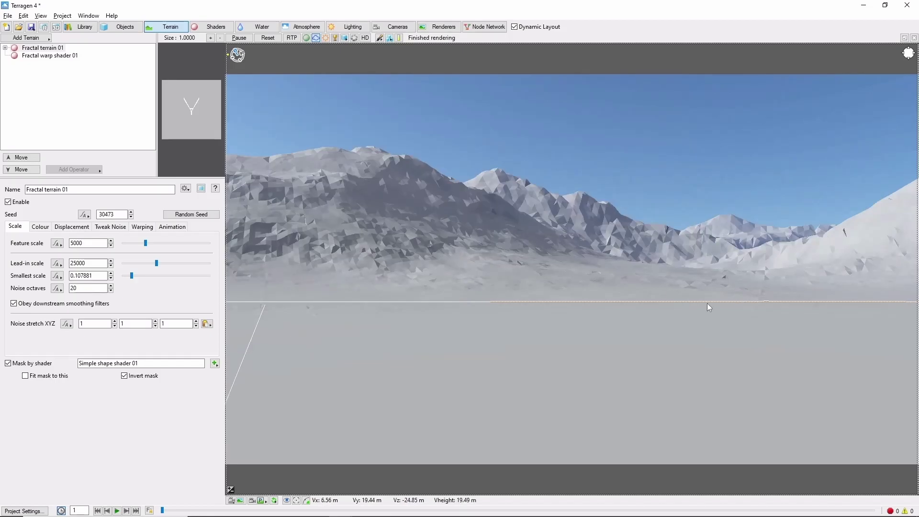
pyautogui.scroll(5, 575, 378)
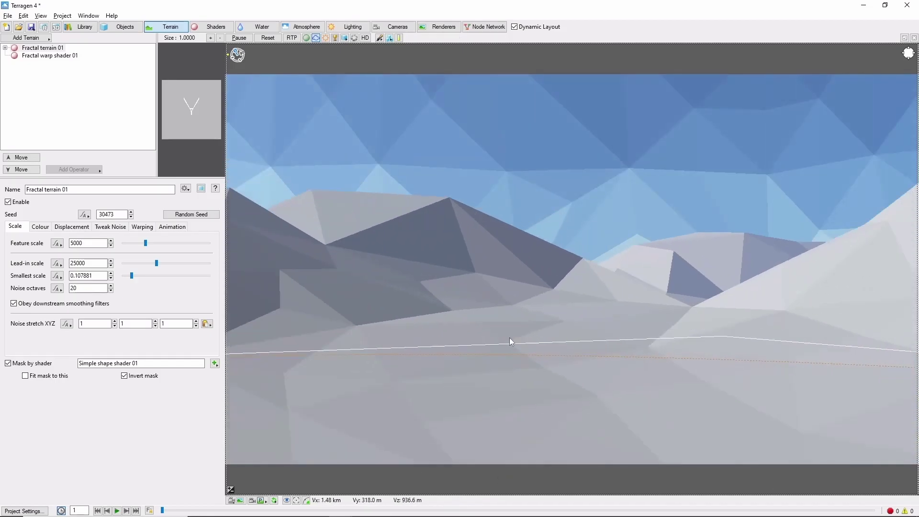
pyautogui.scroll(5, 491, 326)
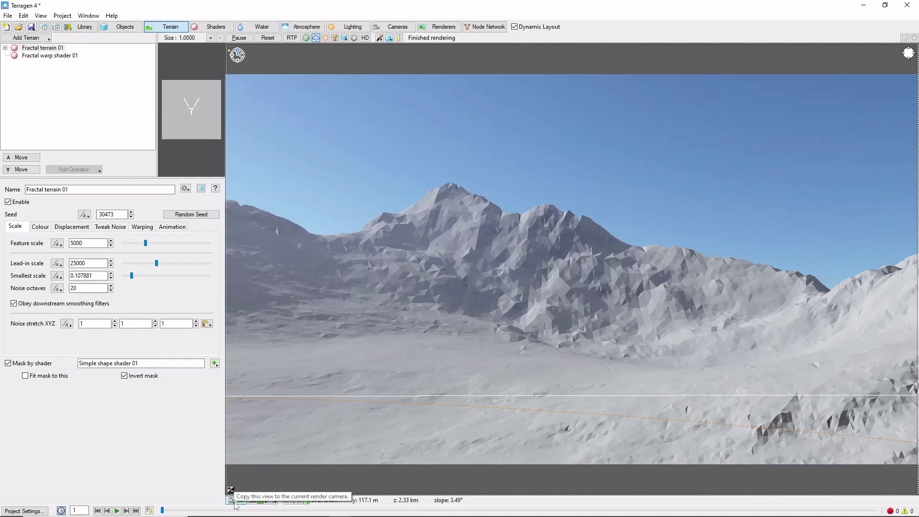
# Step: Swing the preview to a new angle on the peaks and return to the render camera view
pyautogui.moveTo(410, 298); pyautogui.dragTo(289, 473)
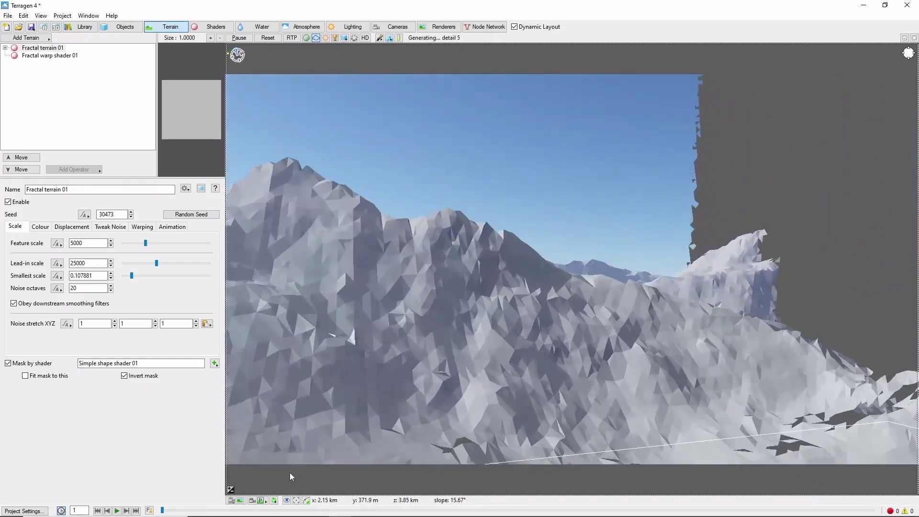
pyautogui.click(262, 500)
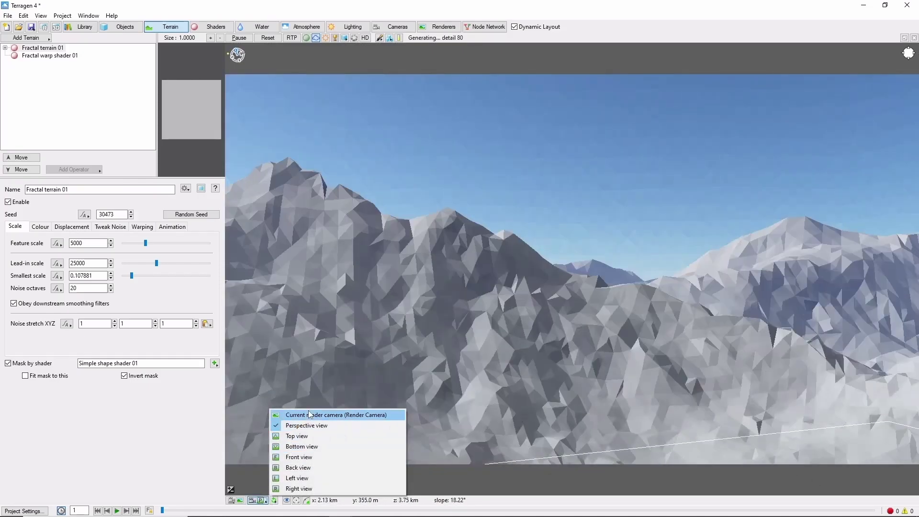
pyautogui.click(310, 414)
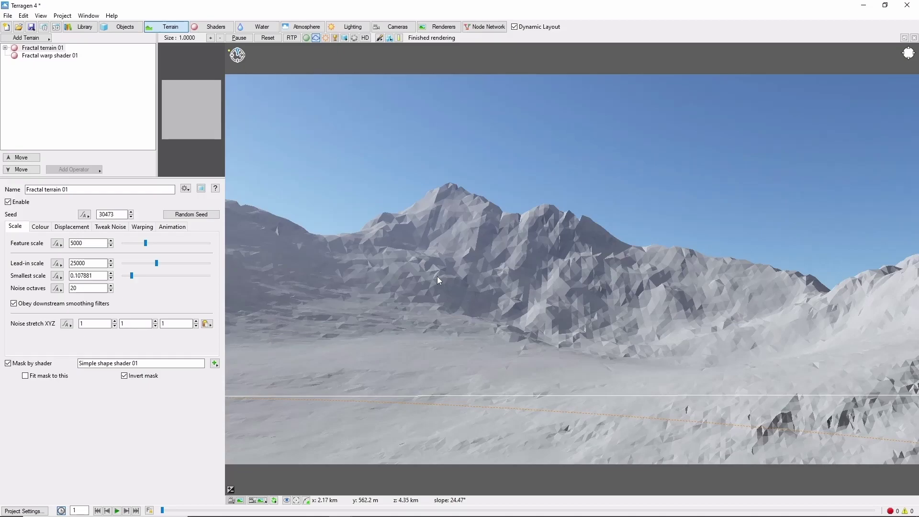
# Step: Show the Base colours shader with the node network hidden and bring up Add Layer choices
pyautogui.click(213, 28)
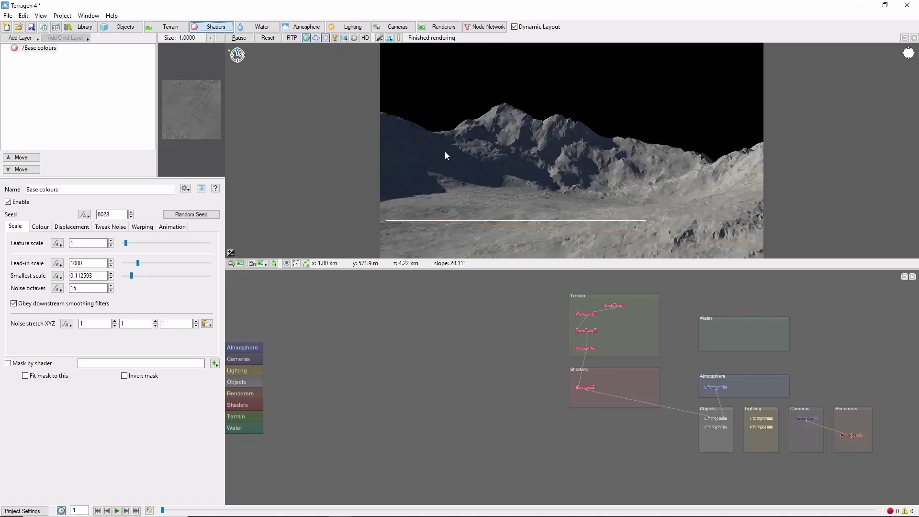
pyautogui.click(912, 277)
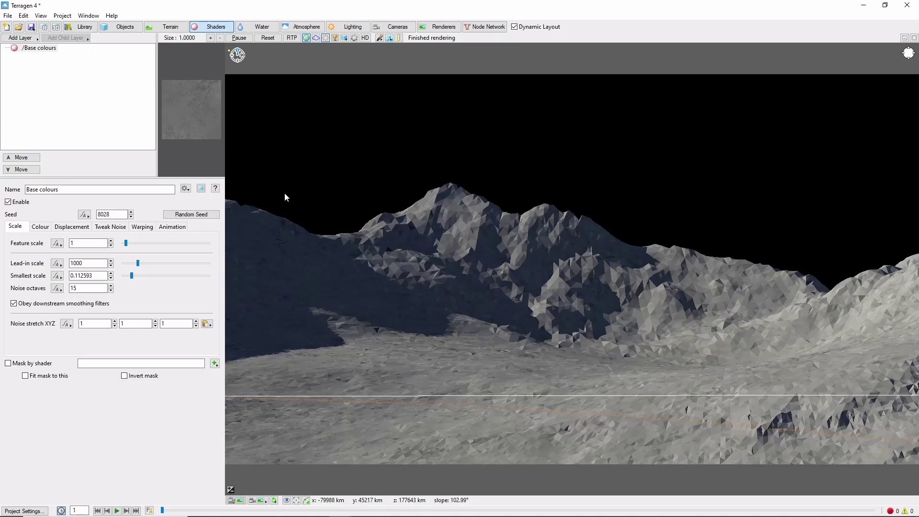
pyautogui.click(21, 38)
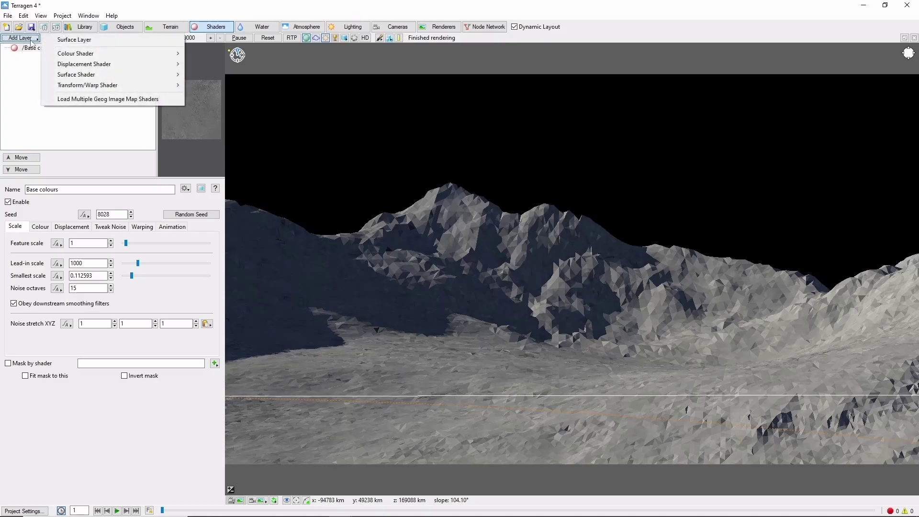
# Step: Add Surface layer 01 and enable HD and ray-traced preview rendering
pyautogui.click(88, 43)
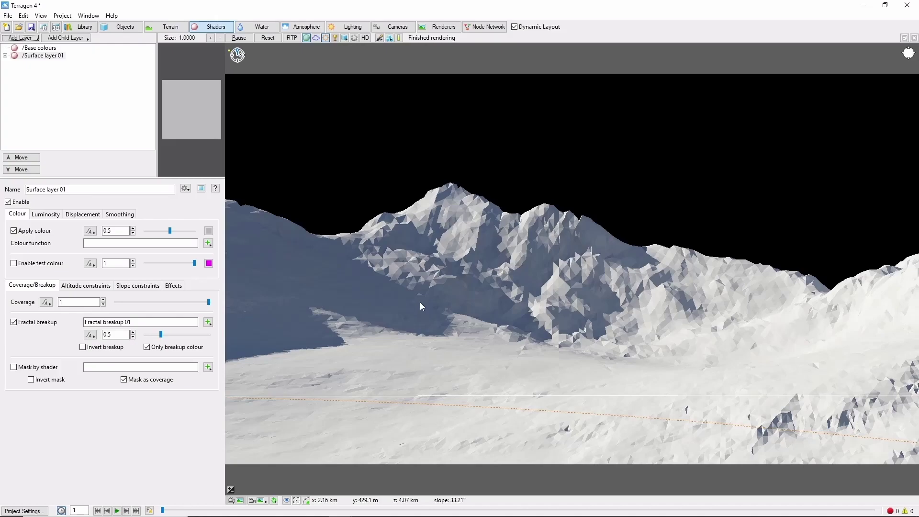
pyautogui.click(366, 38)
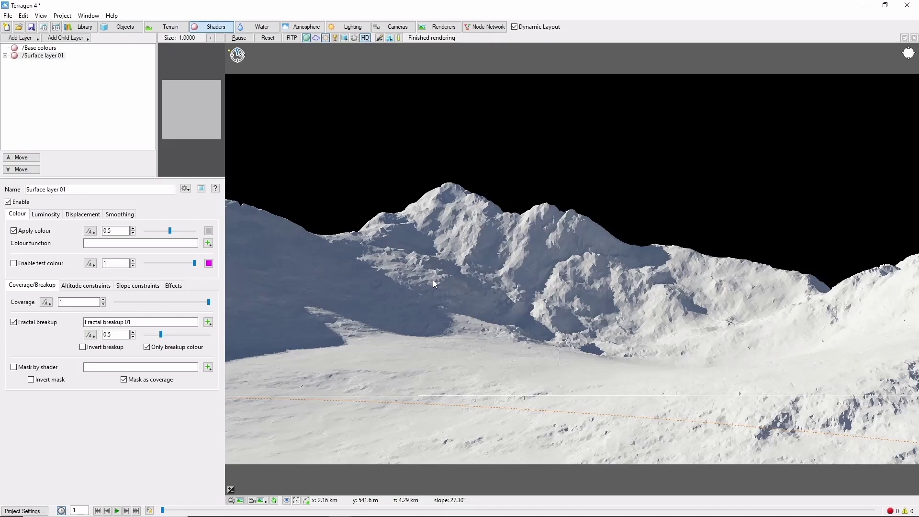
pyautogui.click(292, 37)
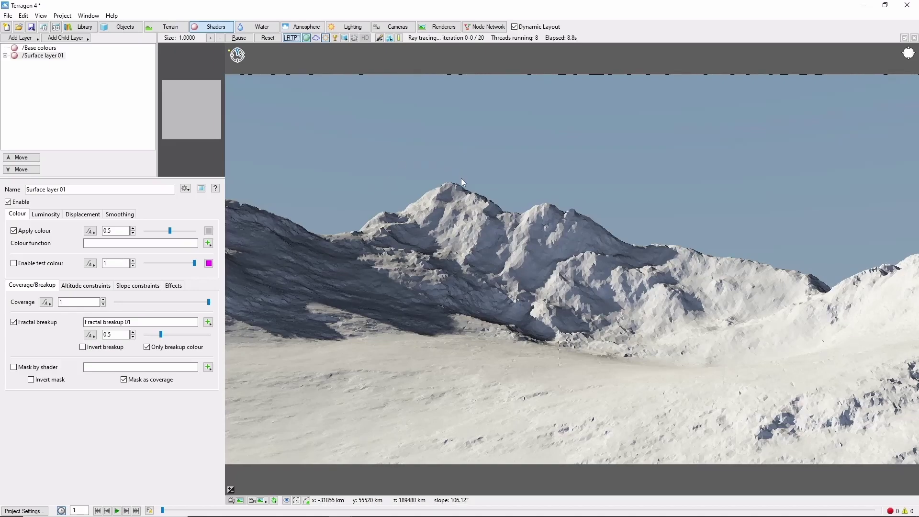
# Step: Set the surface layer's apply colour to dark green, RGB 40, 52, 38
pyautogui.click(209, 231)
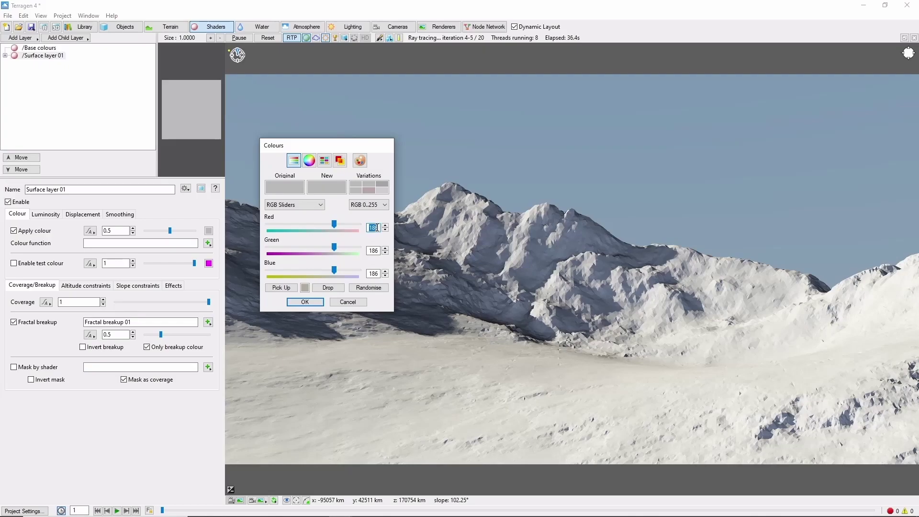
pyautogui.write('40')
pyautogui.doubleClick(373, 251)
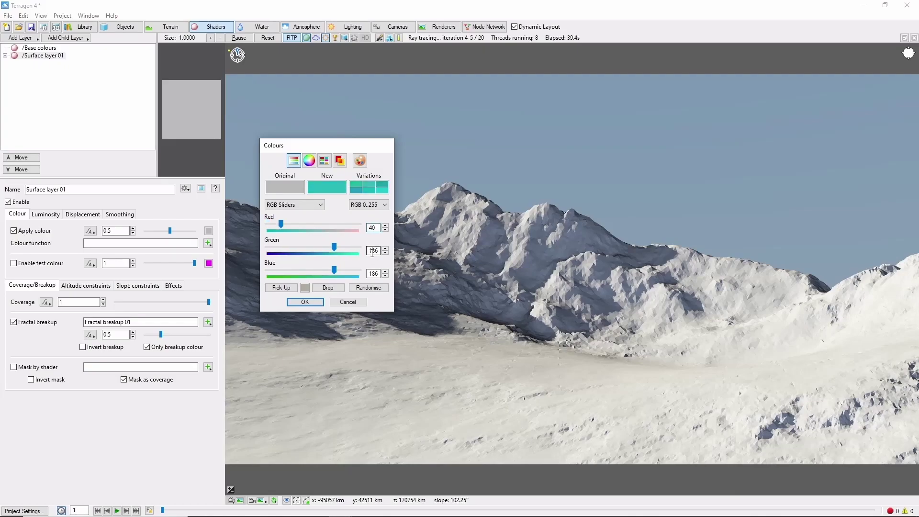
pyautogui.write('52')
pyautogui.doubleClick(374, 274)
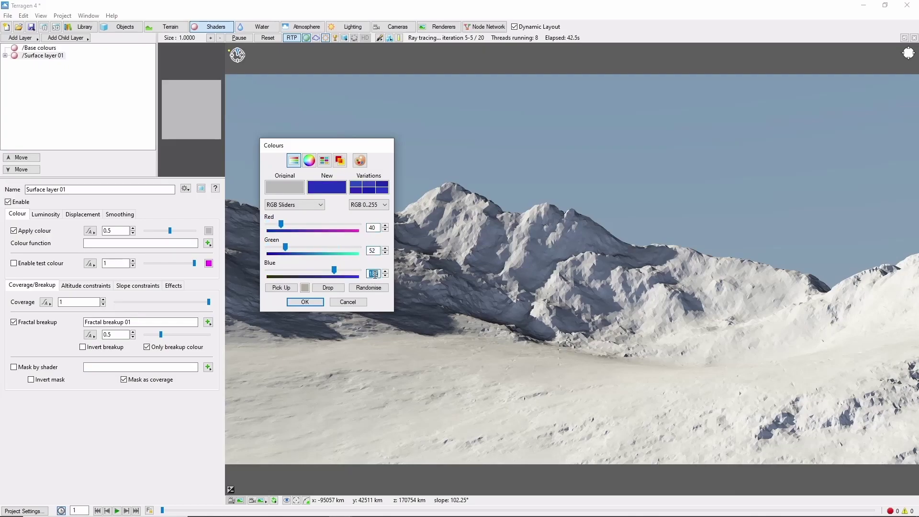
pyautogui.write('38')
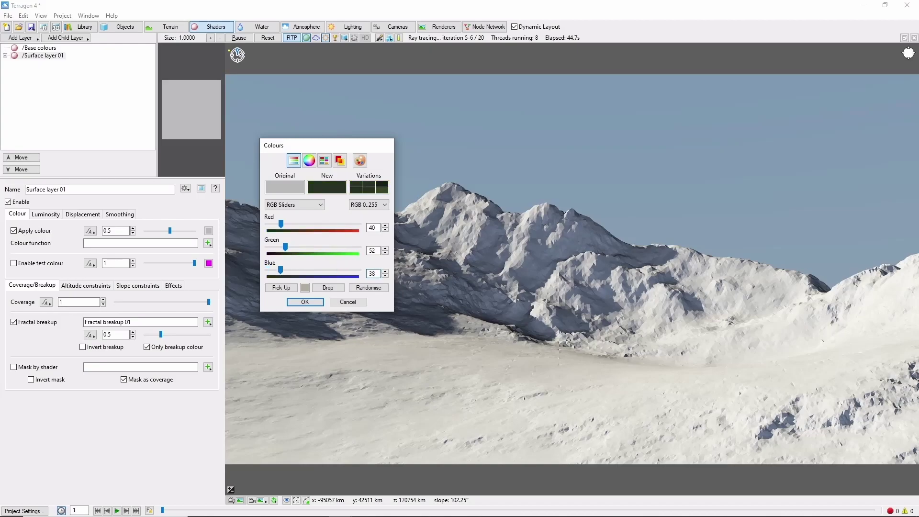
pyautogui.click(318, 302)
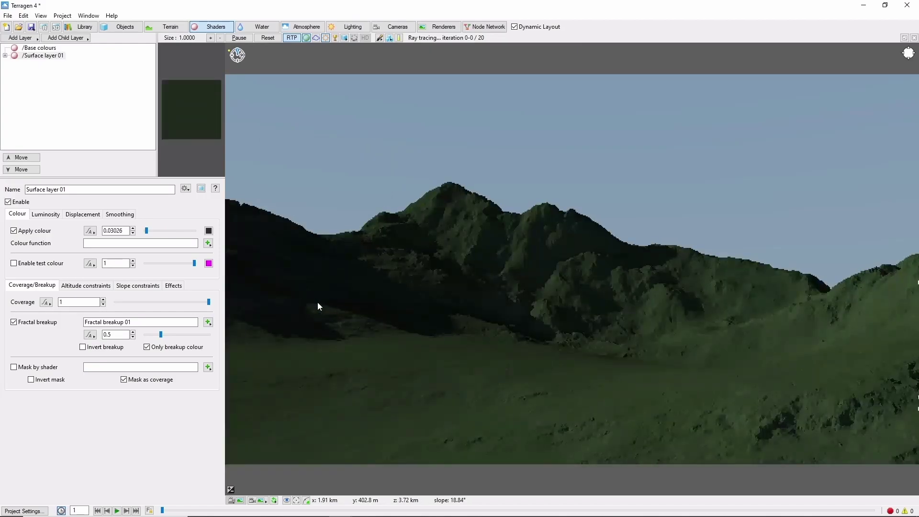
# Step: Rename the layer 'Green' and limit it to a maximum slope angle of 60
pyautogui.moveTo(72, 190); pyautogui.dragTo(2, 175)
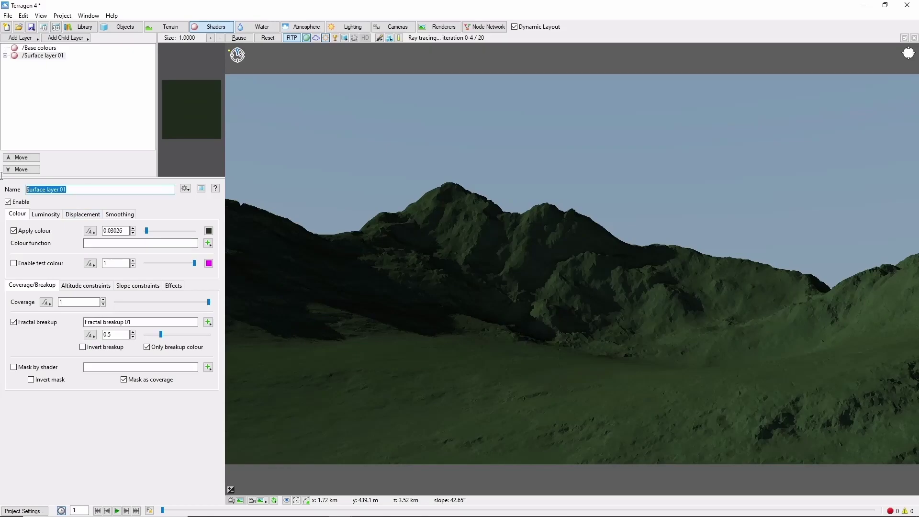
pyautogui.write('Greeb')
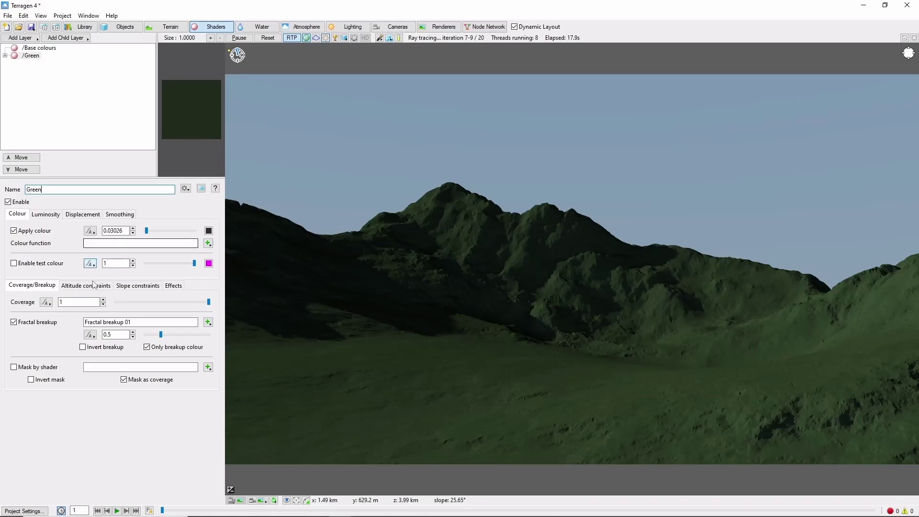
pyautogui.click(137, 285)
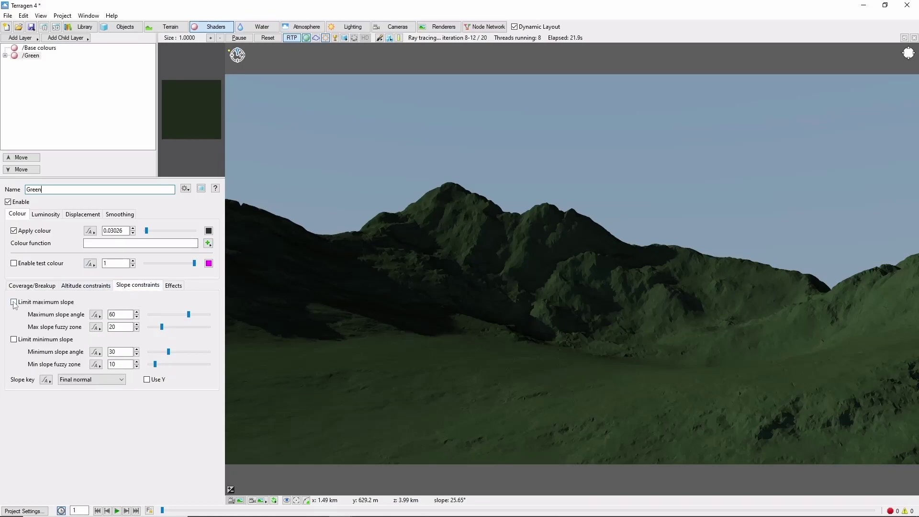
pyautogui.click(13, 302)
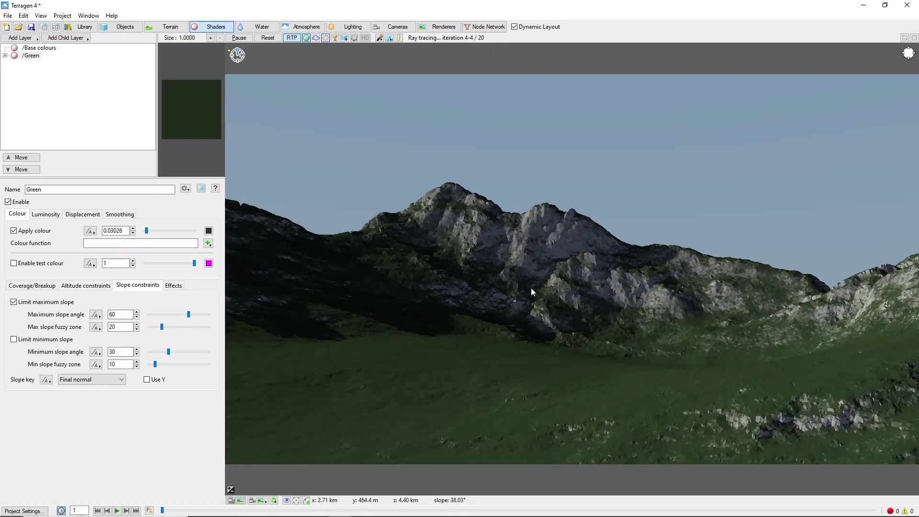
pyautogui.doubleClick(125, 315)
pyautogui.press('BackSpace')
pyautogui.write('60')
pyautogui.press('Return')
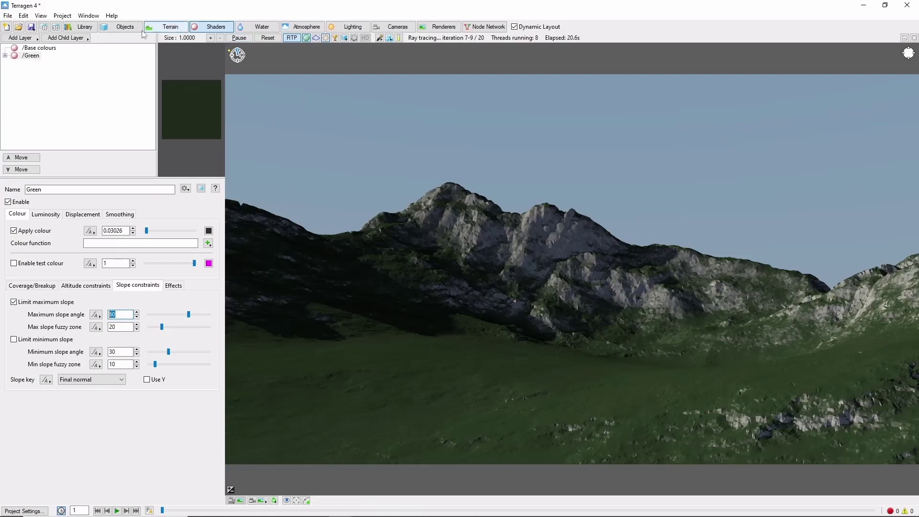
# Step: Add a second surface layer and set its apply colour to 0.8 for white snow
pyautogui.click(38, 38)
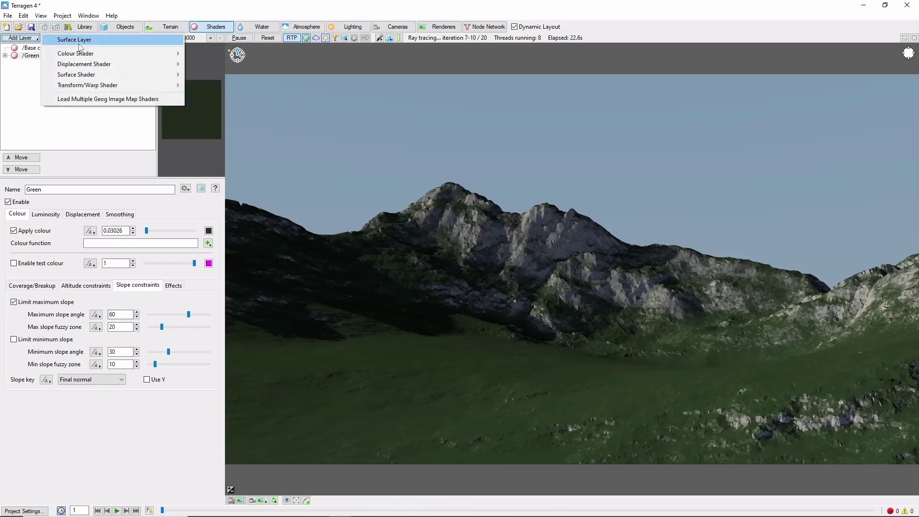
pyautogui.click(80, 48)
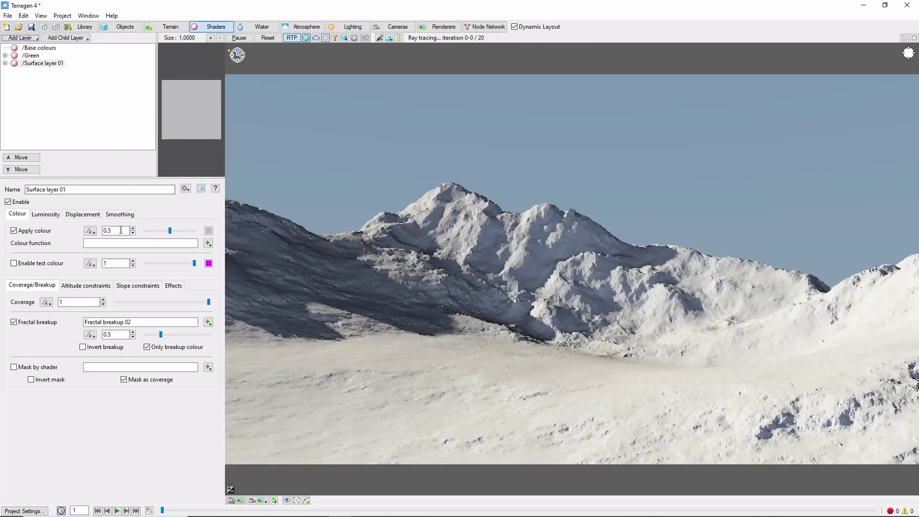
pyautogui.click(111, 230)
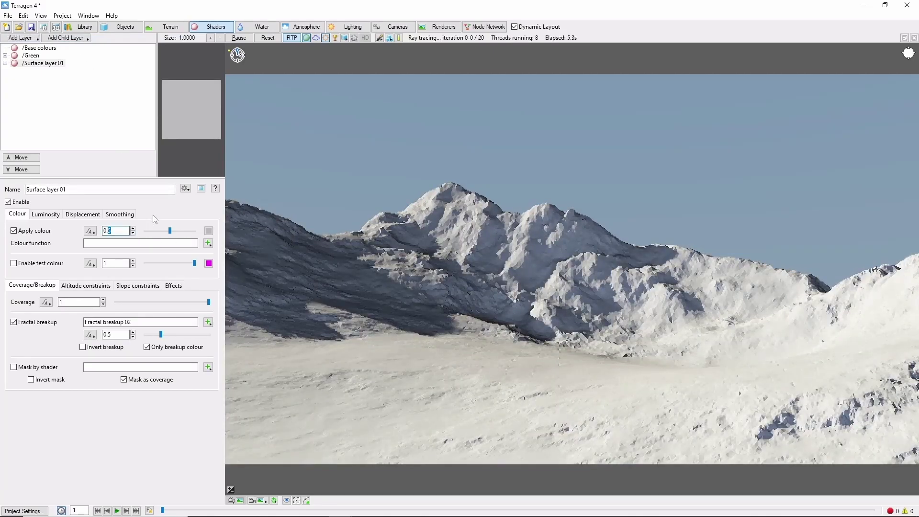
pyautogui.write('0.8')
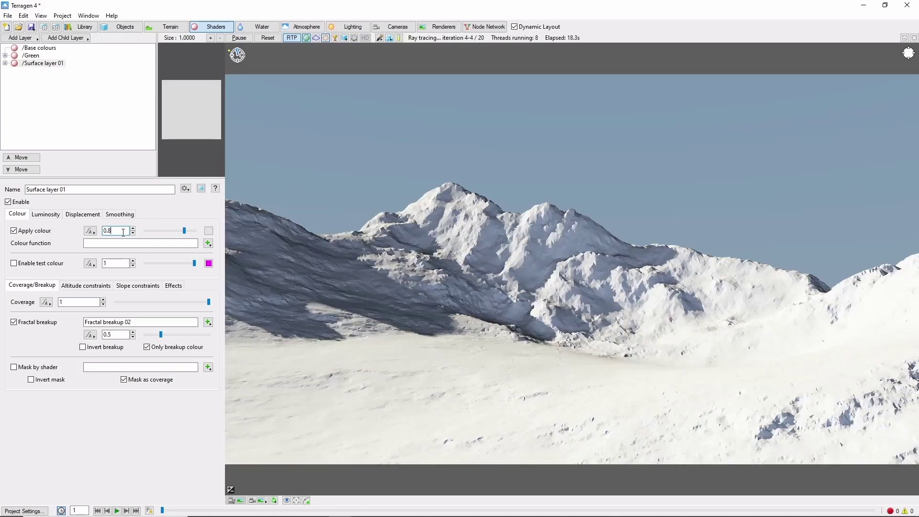
pyautogui.press('Return')
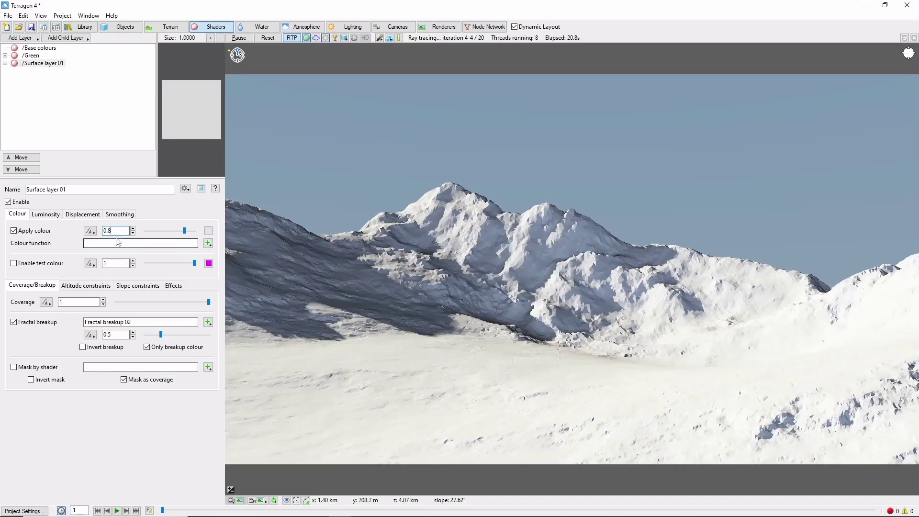
pyautogui.press('Return')
pyautogui.click(123, 233)
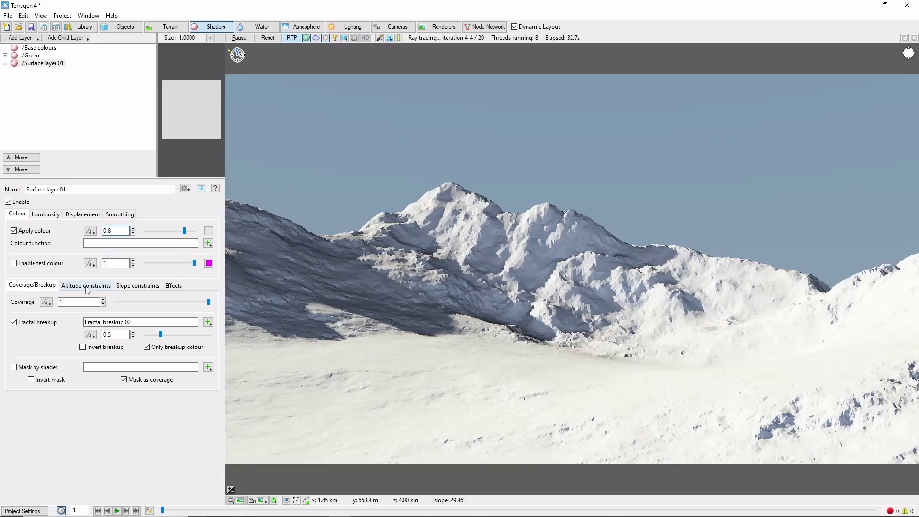
# Step: Enable Limit minimum altitude on the snow layer and copy the mountain peak's altitude
pyautogui.click(88, 286)
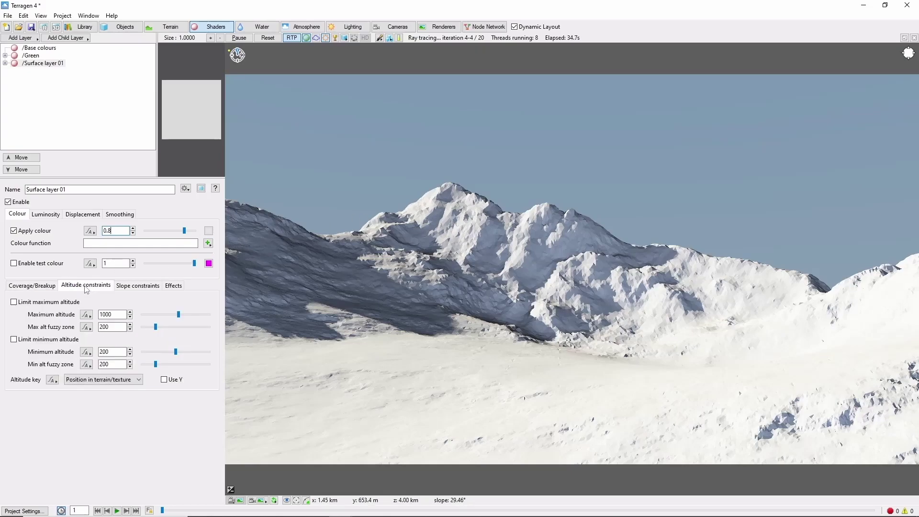
pyautogui.click(14, 339)
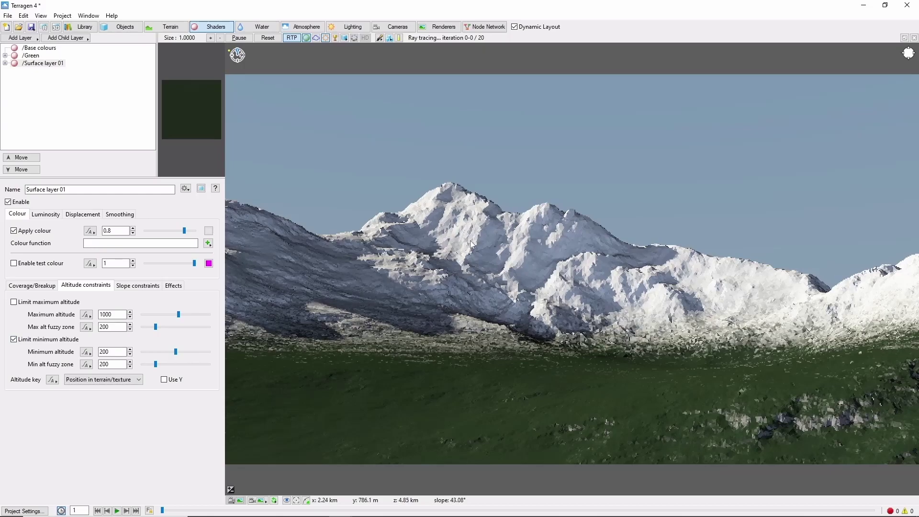
pyautogui.rightClick(448, 229)
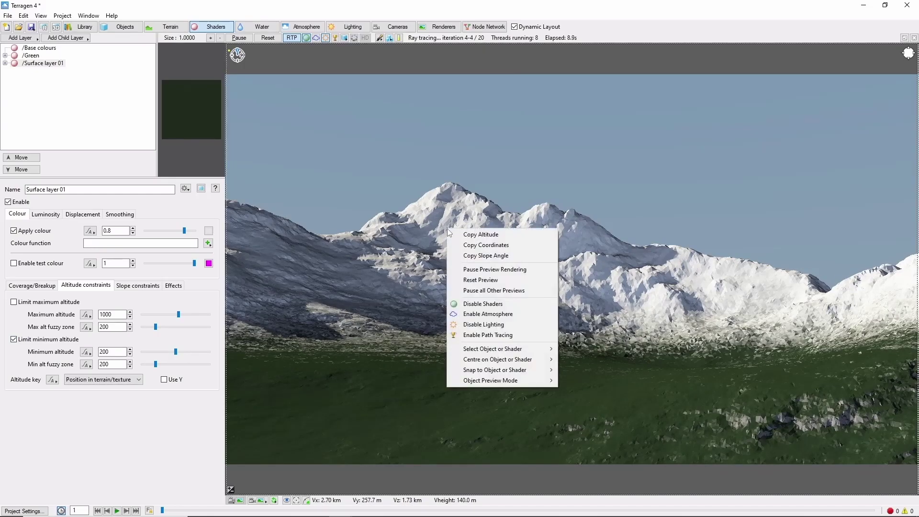
pyautogui.click(472, 237)
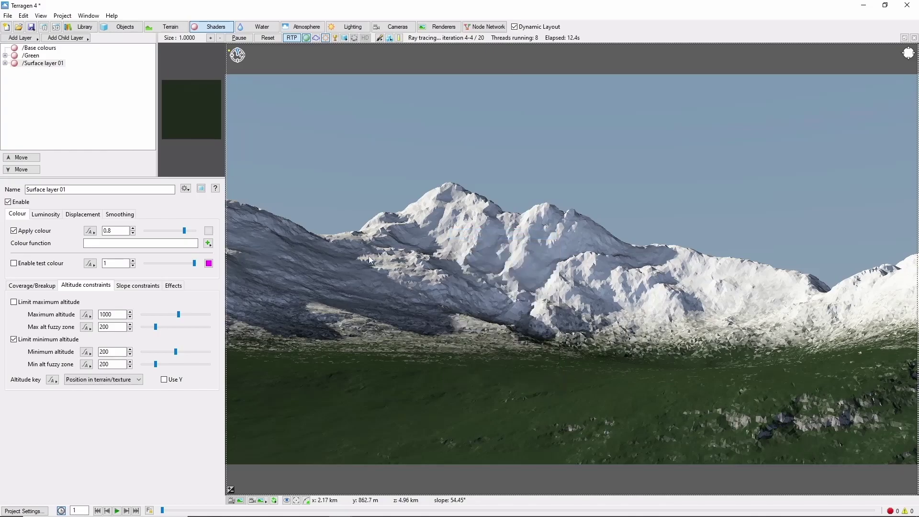
# Step: Paste the peak altitude 917.748 as the snow layer's minimum altitude
pyautogui.click(108, 352)
pyautogui.doubleClick(108, 353)
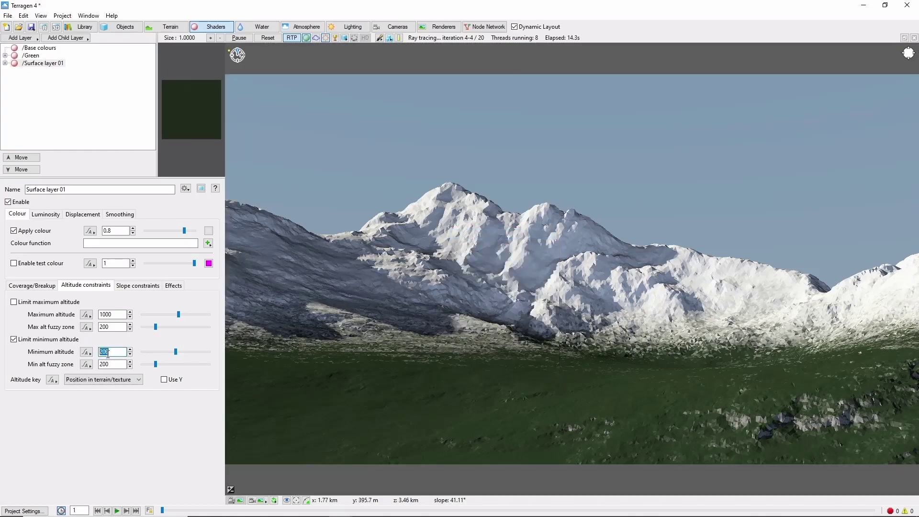
pyautogui.rightClick(112, 350)
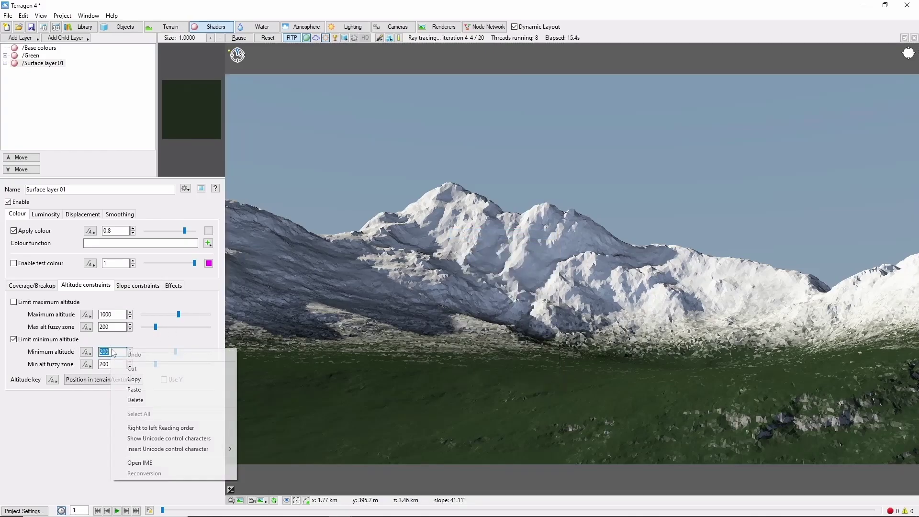
pyautogui.click(140, 389)
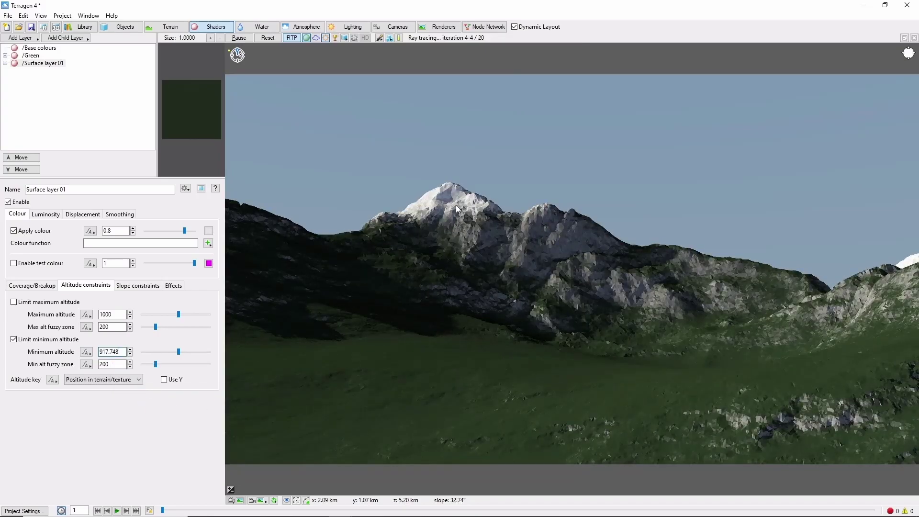
pyautogui.press('Tab')
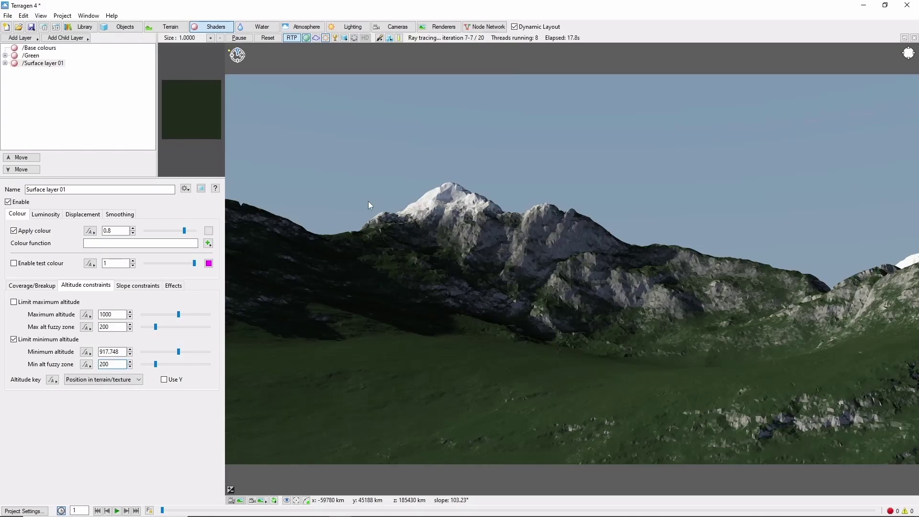
# Step: Set Sunlight 01's heading to 81 and its elevation to 10
pyautogui.click(349, 27)
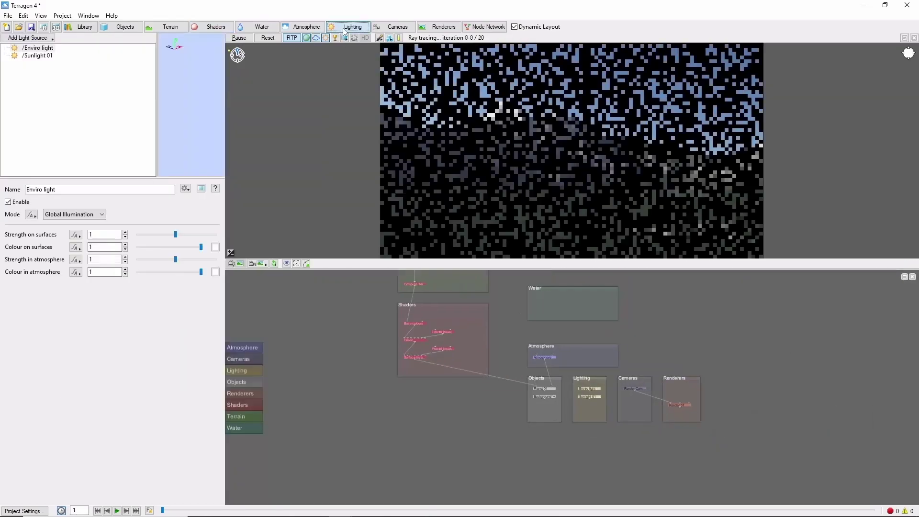
pyautogui.click(40, 57)
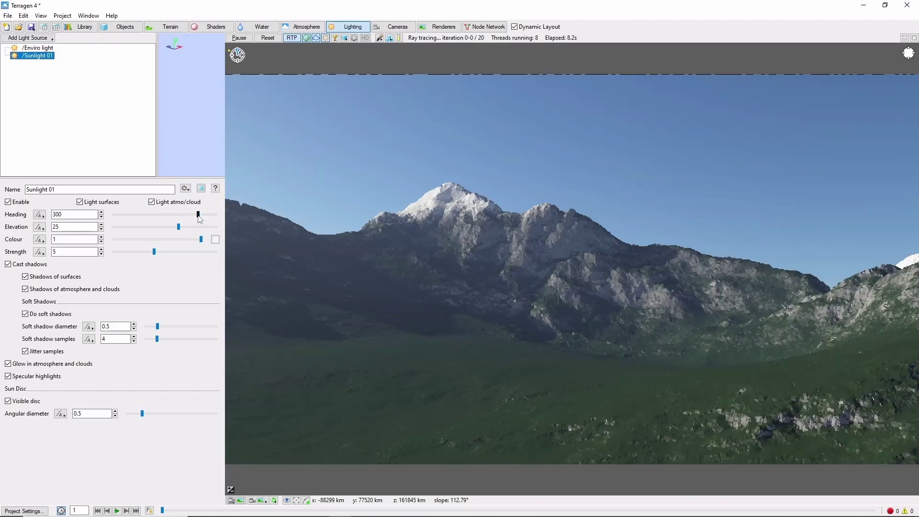
pyautogui.click(199, 216)
pyautogui.moveTo(197, 214); pyautogui.dragTo(155, 215)
pyautogui.doubleClick(67, 216)
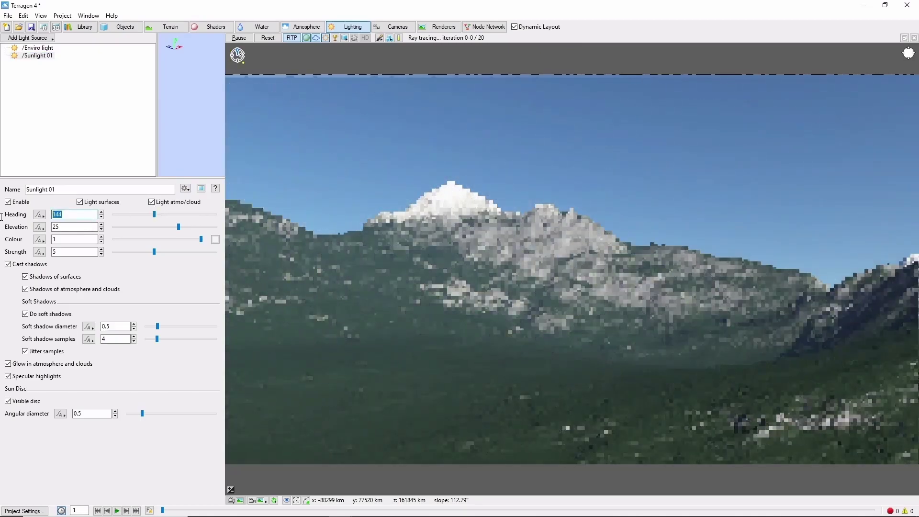
pyautogui.write('81')
pyautogui.press('Return')
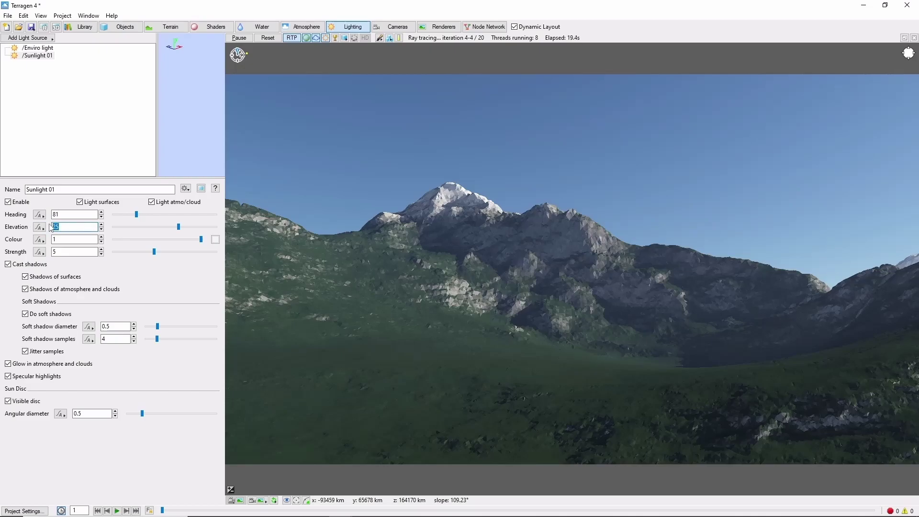
pyautogui.write('10')
pyautogui.press('Return')
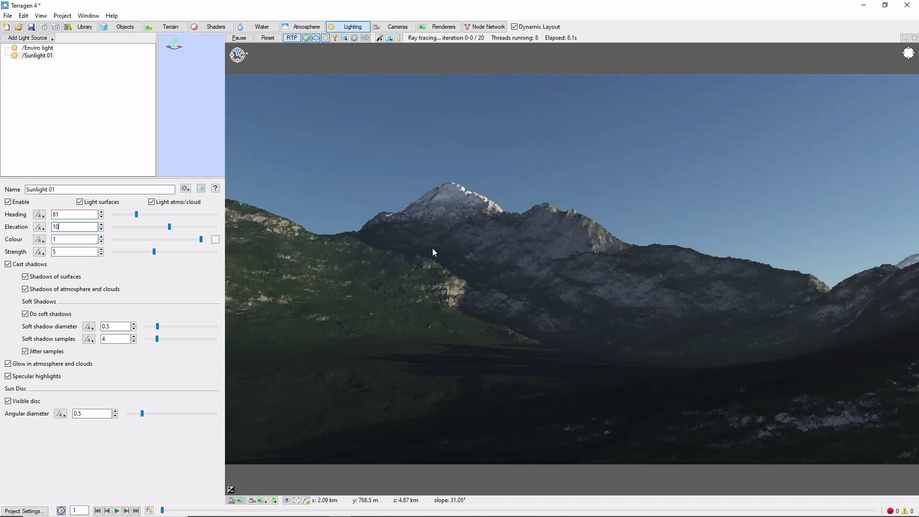
# Step: Add Cirrocumulus and Cirrus (2D) cloud layers to the atmosphere with the node network hidden
pyautogui.click(303, 29)
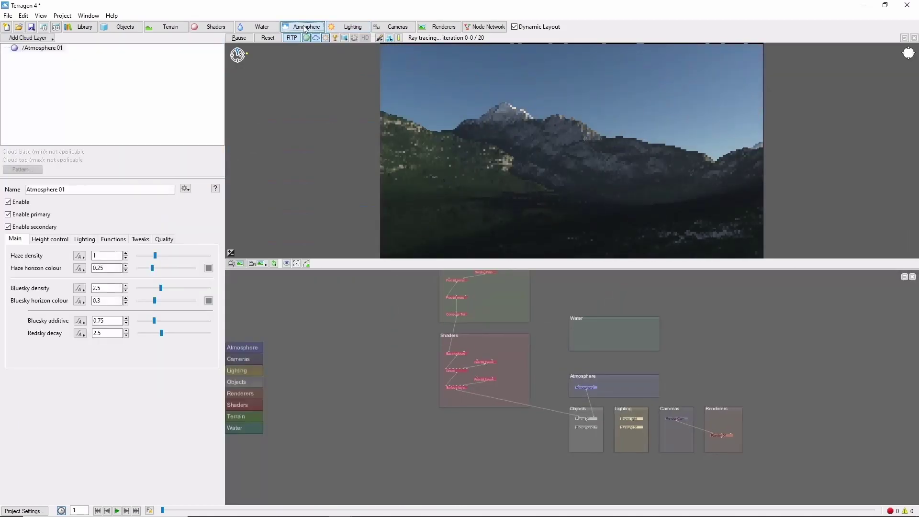
pyautogui.click(913, 276)
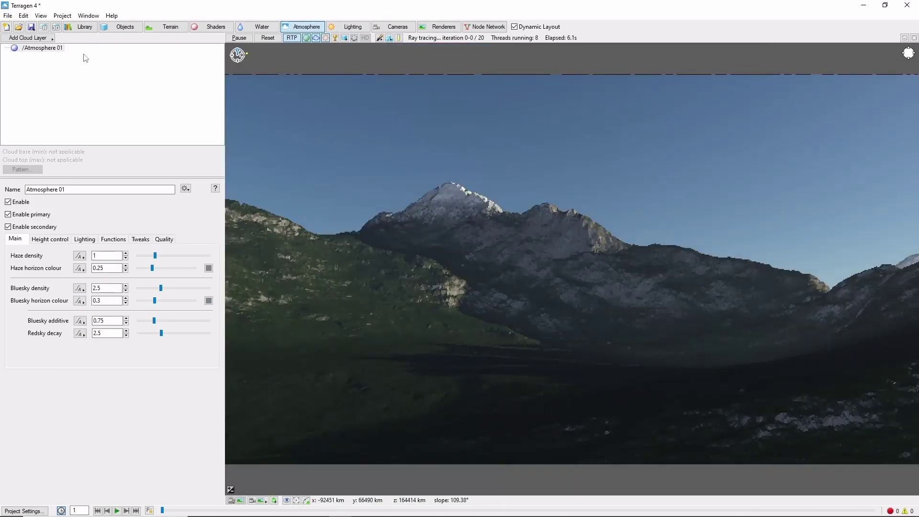
pyautogui.click(41, 41)
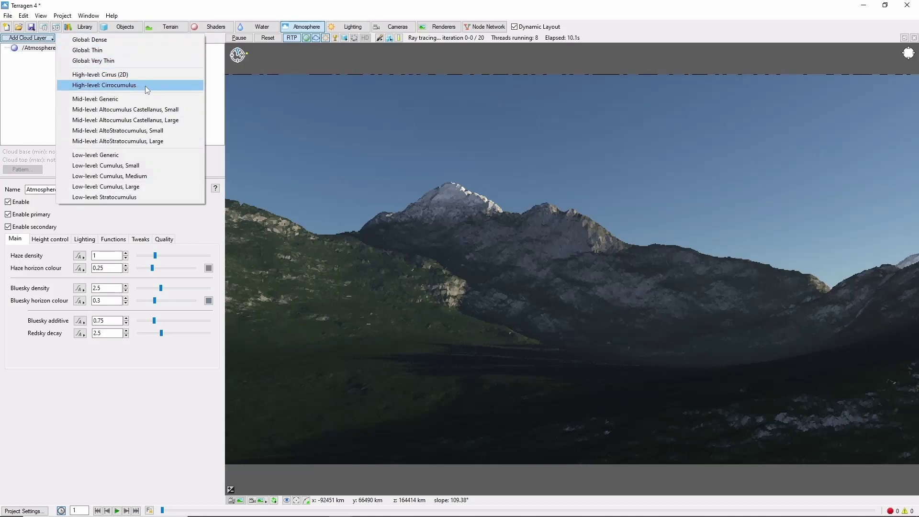
pyautogui.click(148, 87)
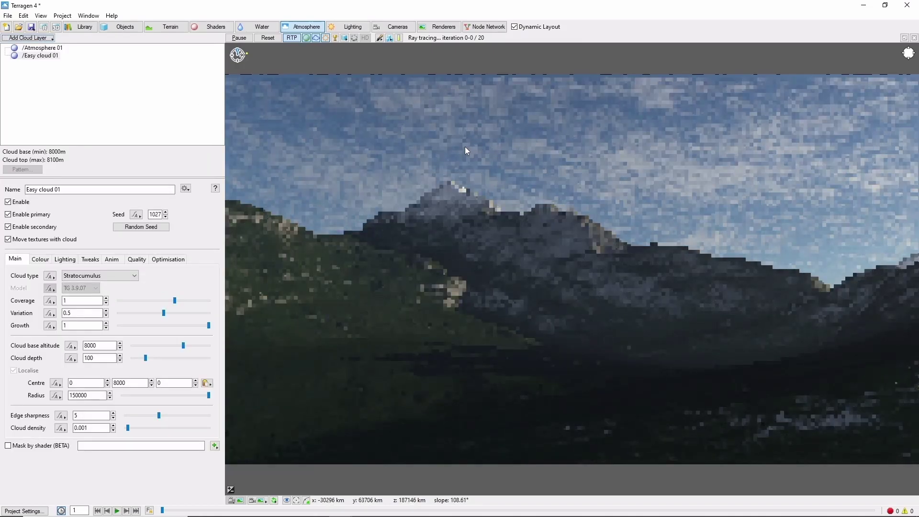
pyautogui.click(50, 39)
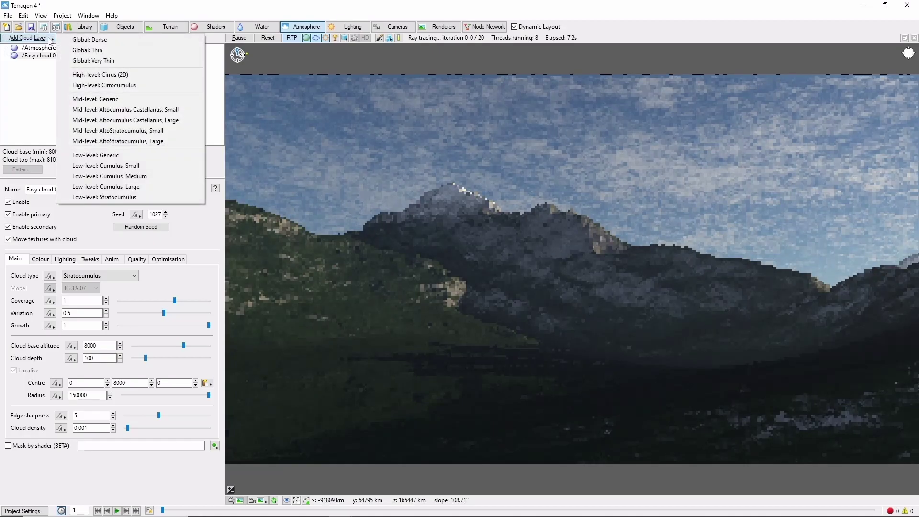
pyautogui.click(109, 75)
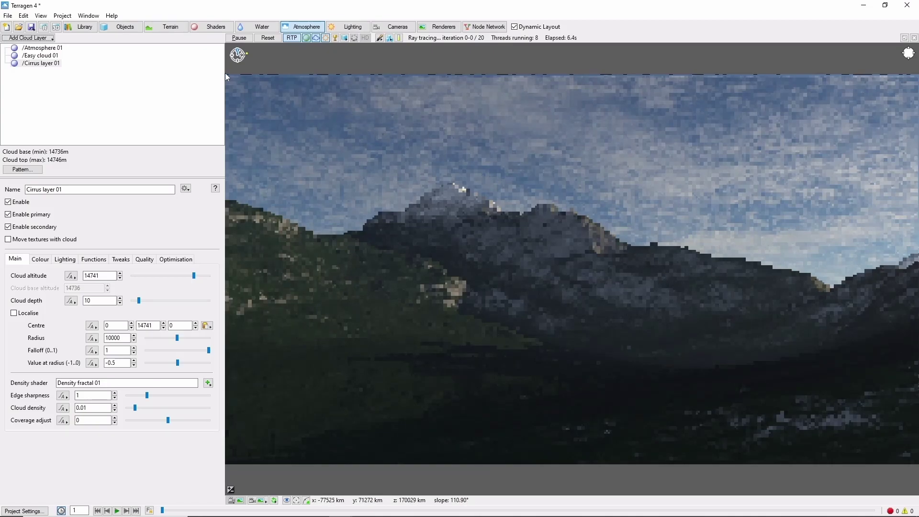
# Step: Add a Cumulus preset layer, Easy cloud 02, and change its Seed
pyautogui.click(29, 38)
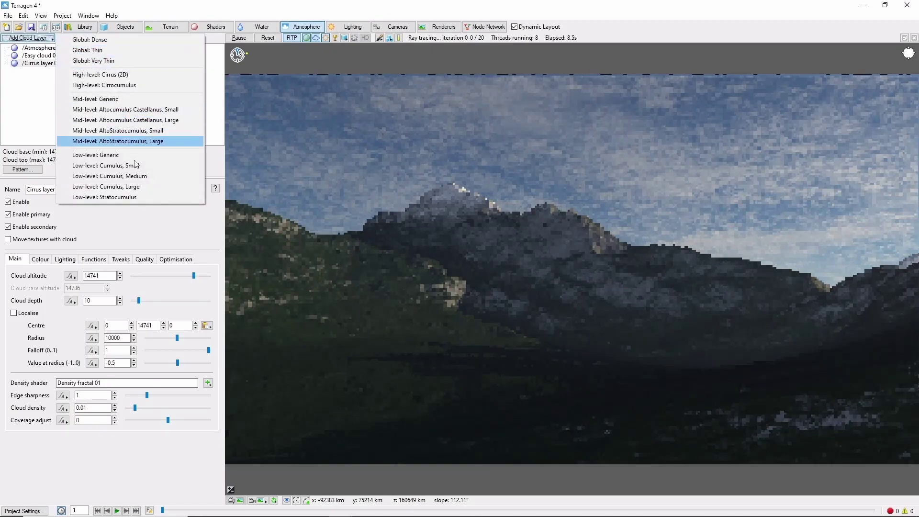
pyautogui.click(148, 188)
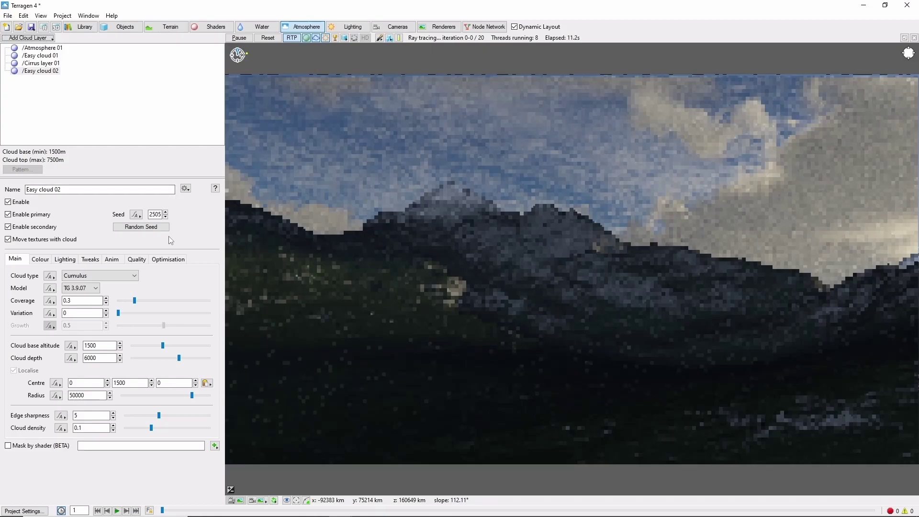
pyautogui.click(141, 227)
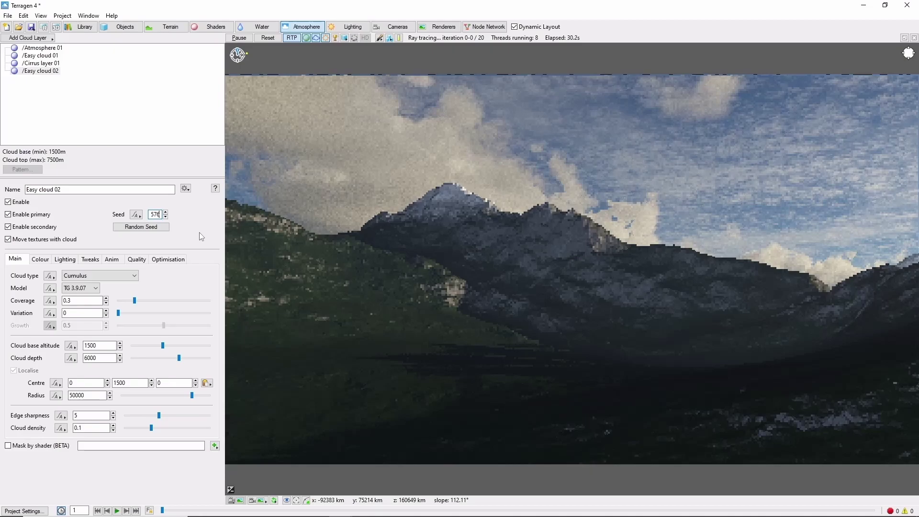
pyautogui.click(264, 28)
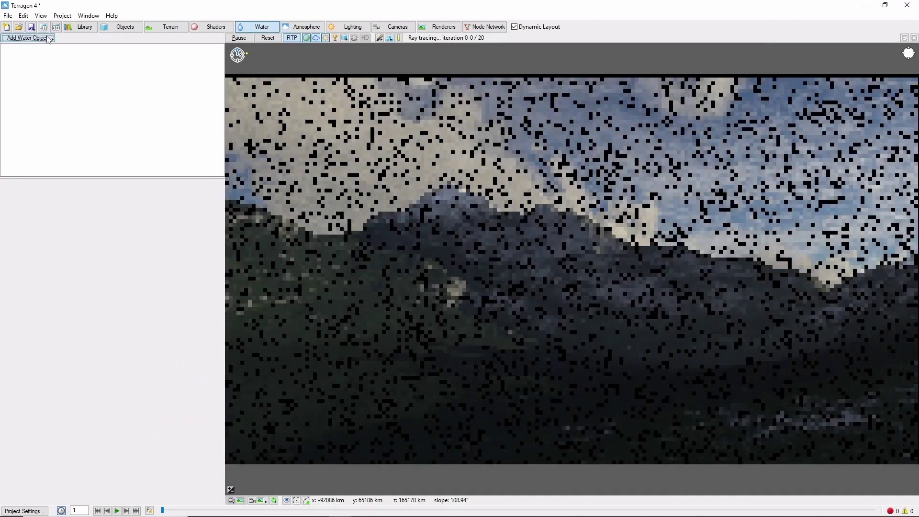
# Step: Add Lake 01 at water level 205 with the ray-traced preview turned off
pyautogui.click(50, 39)
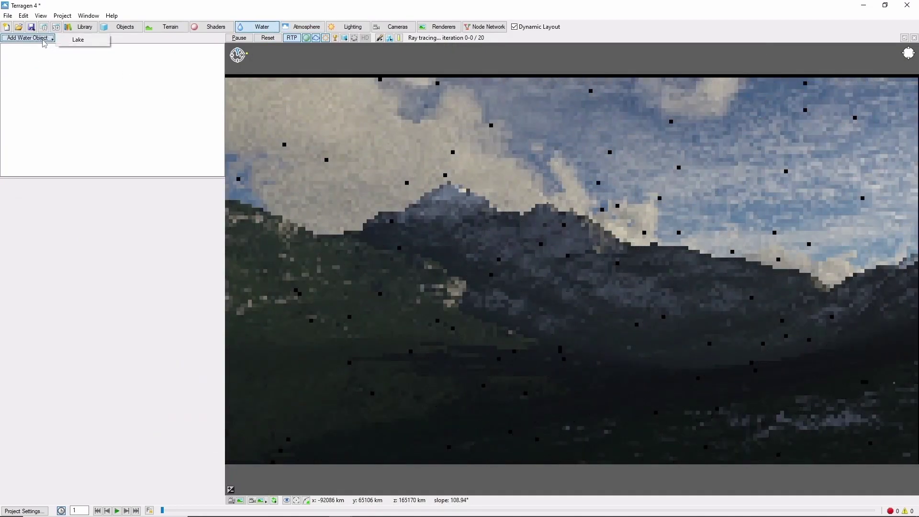
pyautogui.click(78, 40)
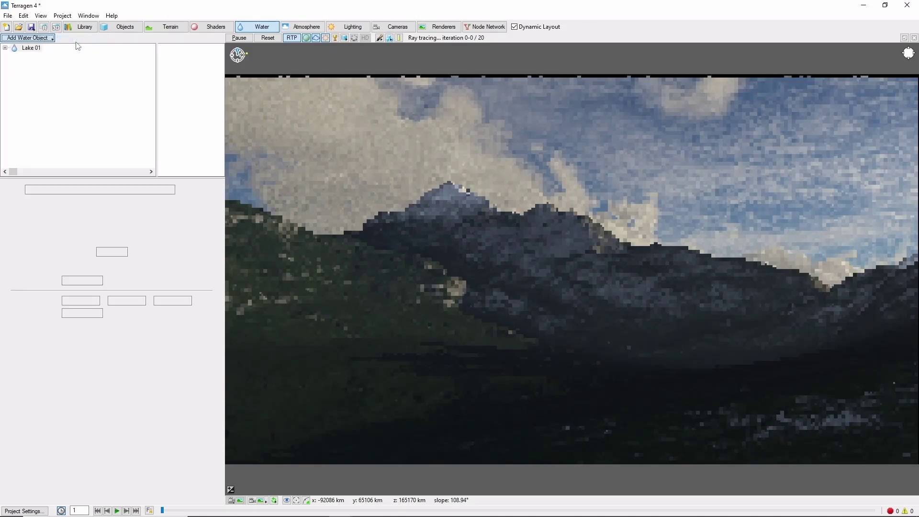
pyautogui.click(292, 38)
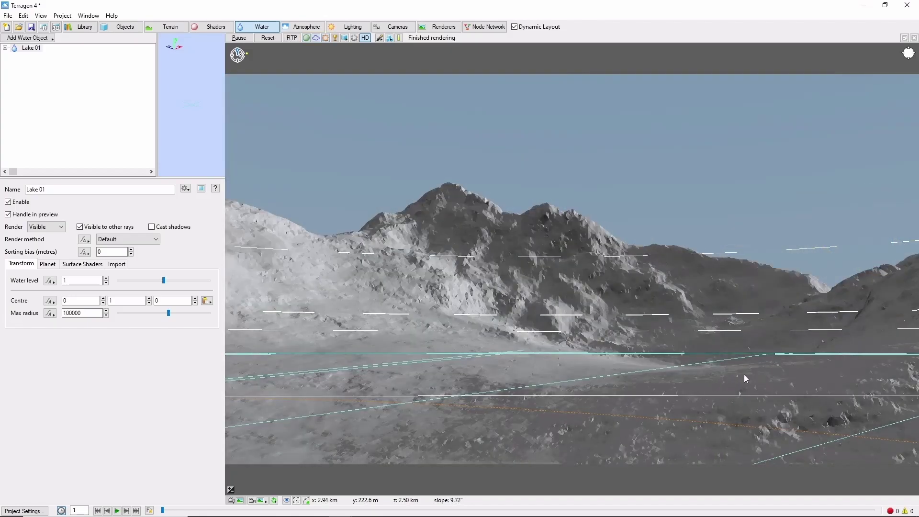
pyautogui.doubleClick(67, 281)
pyautogui.write('205')
pyautogui.press('Return')
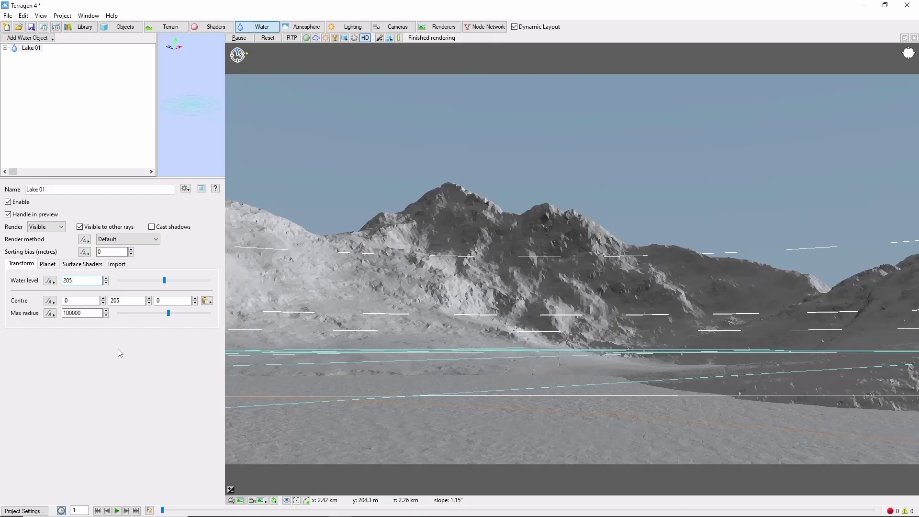
pyautogui.click(81, 266)
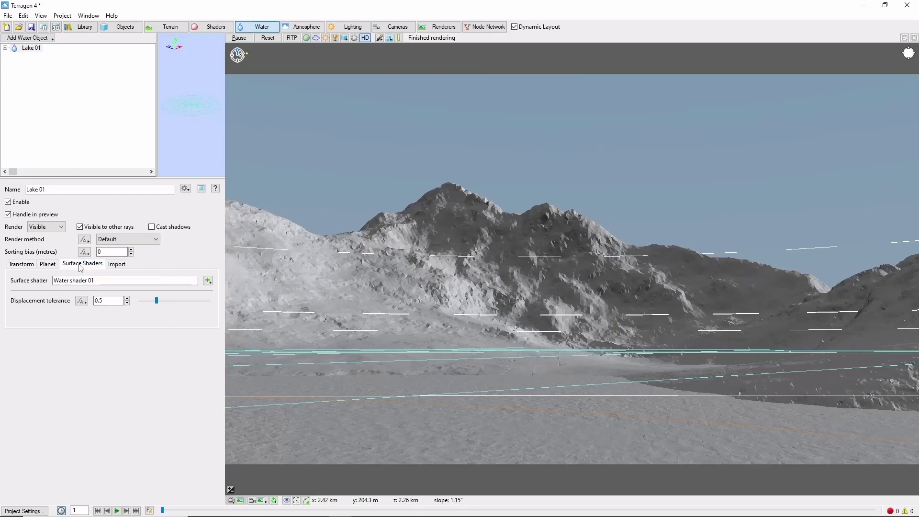
# Step: Set Water shader 01 roughness to 0.005 and show clouds in the preview
pyautogui.click(209, 281)
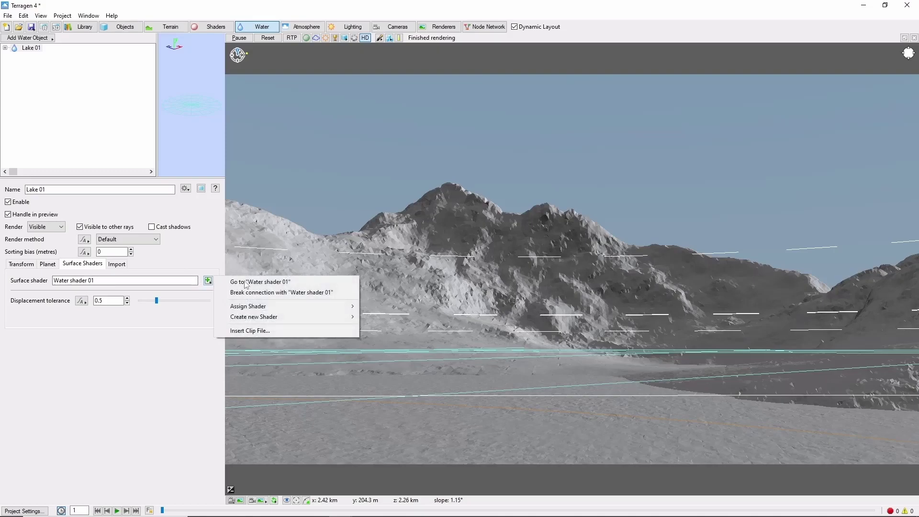
pyautogui.click(298, 284)
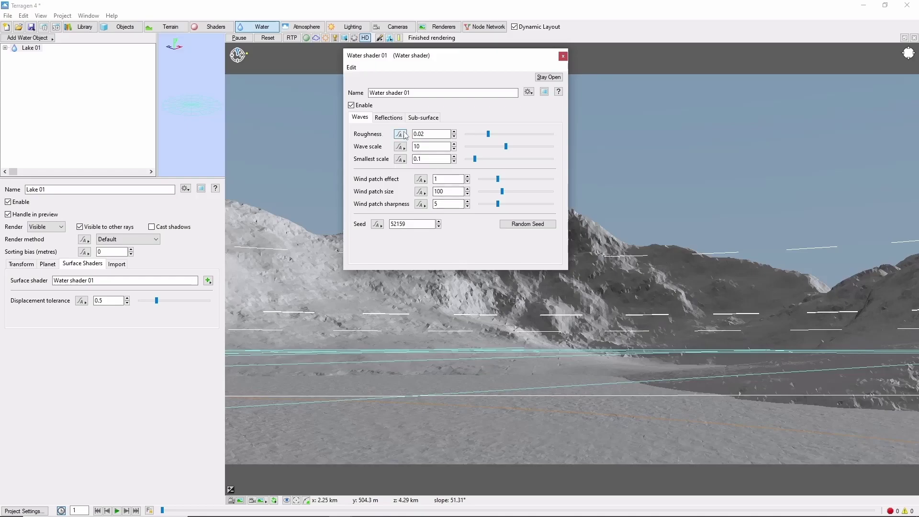
pyautogui.moveTo(430, 134); pyautogui.dragTo(421, 135)
pyautogui.write('05')
pyautogui.press('Return')
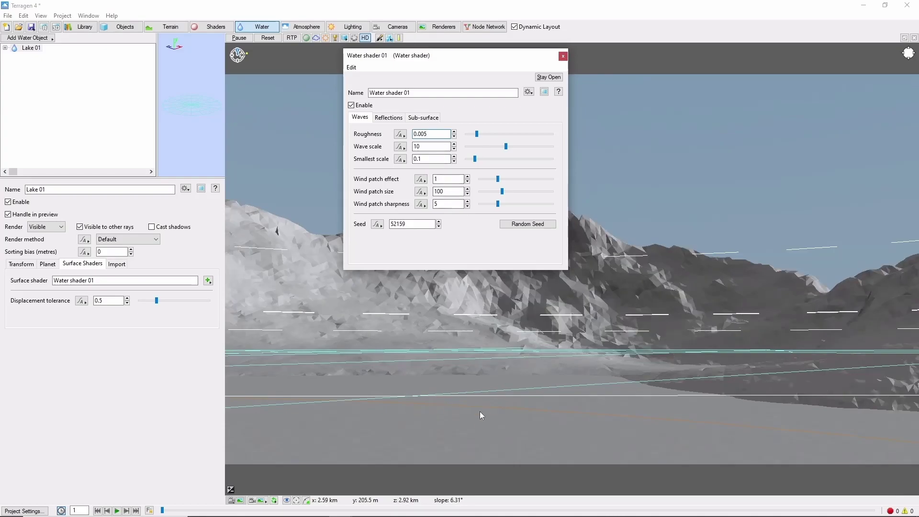
pyautogui.click(483, 410)
pyautogui.click(316, 39)
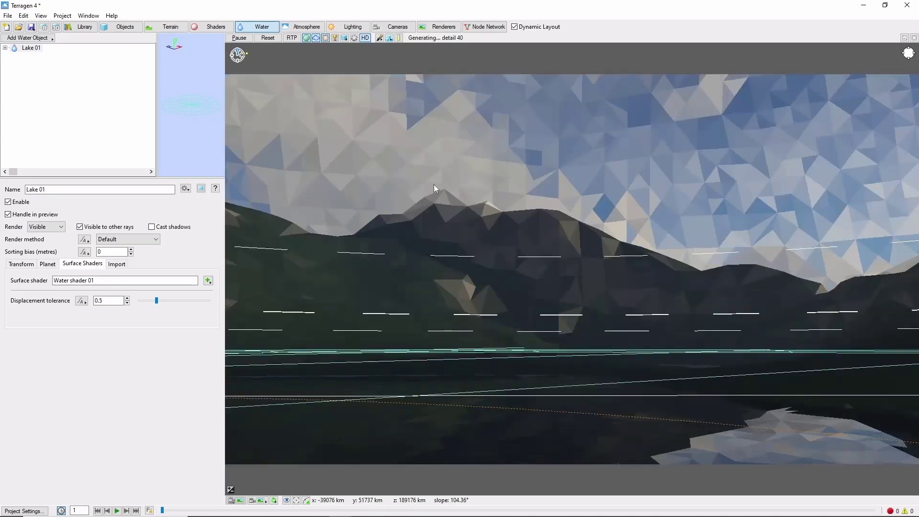
# Step: Run an 800×450 test render of the lake scene from Render 01
pyautogui.click(449, 28)
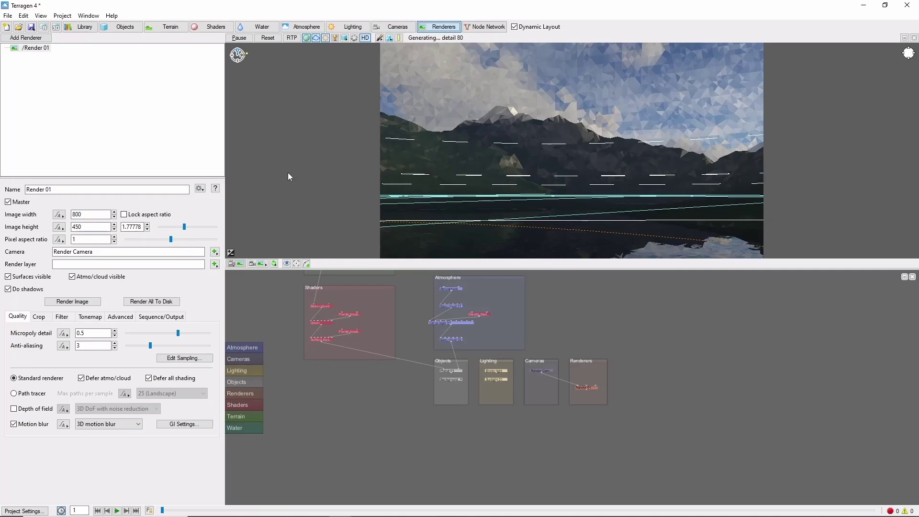
pyautogui.click(73, 302)
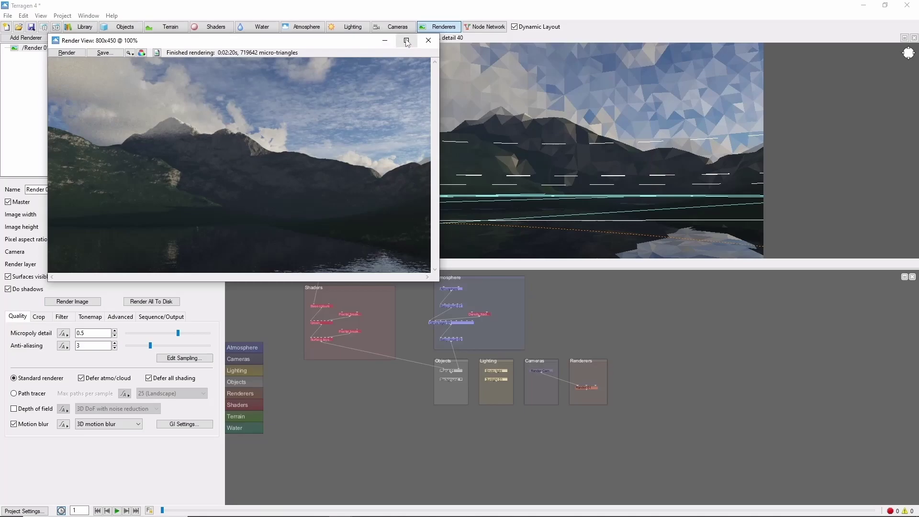
pyautogui.click(428, 40)
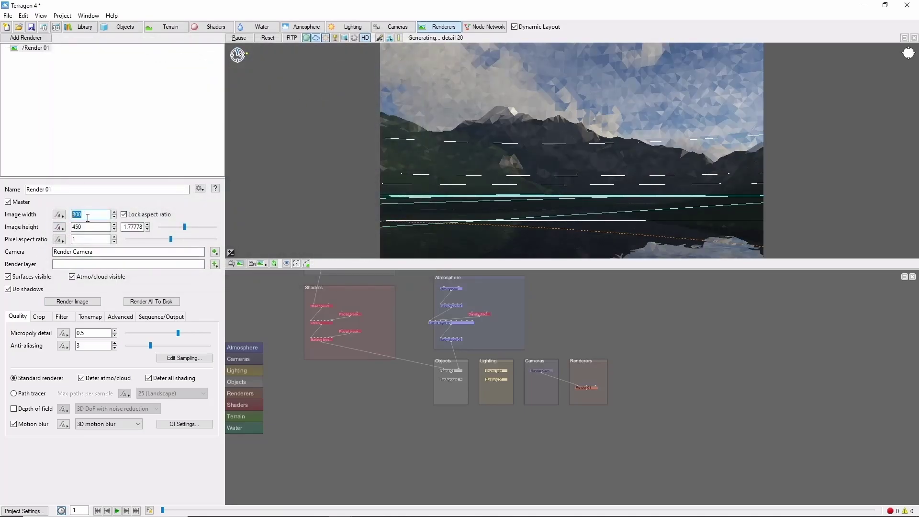
# Step: Set the image width to 1920 and micropoly detail to 0.85
pyautogui.write('1920')
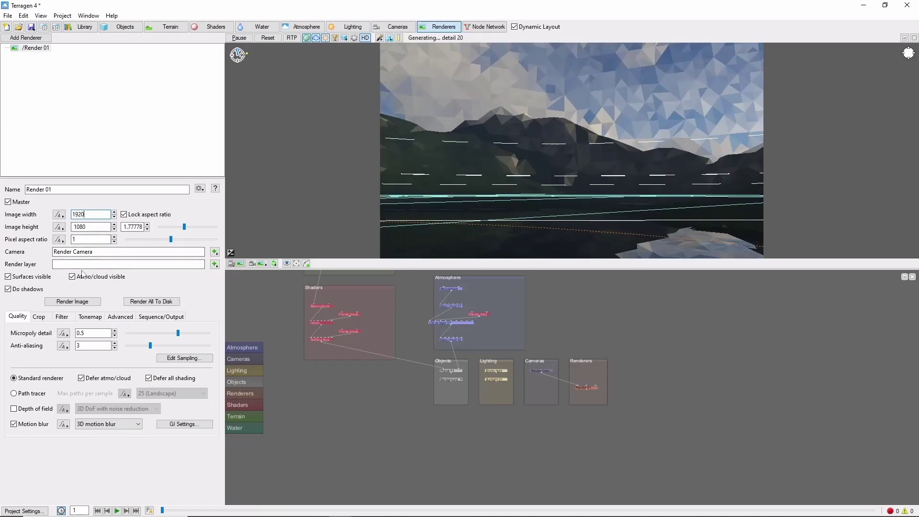
pyautogui.click(82, 333)
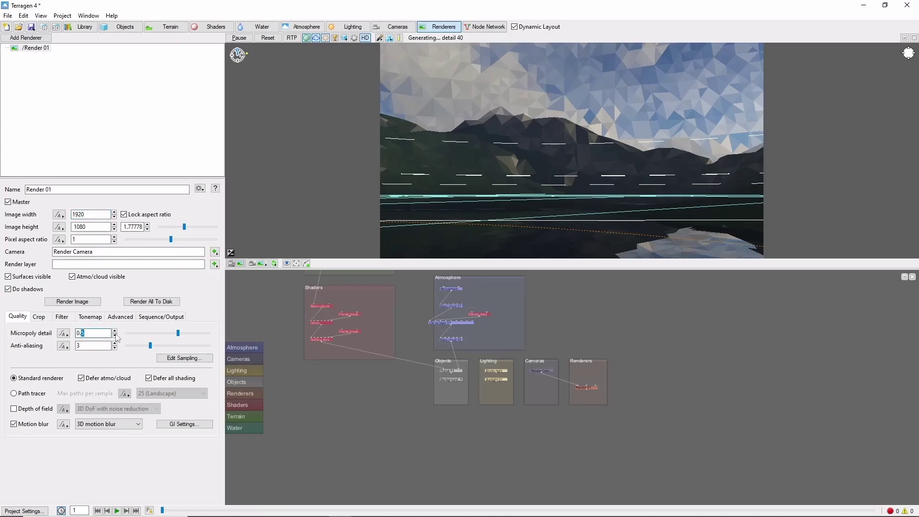
pyautogui.write('85')
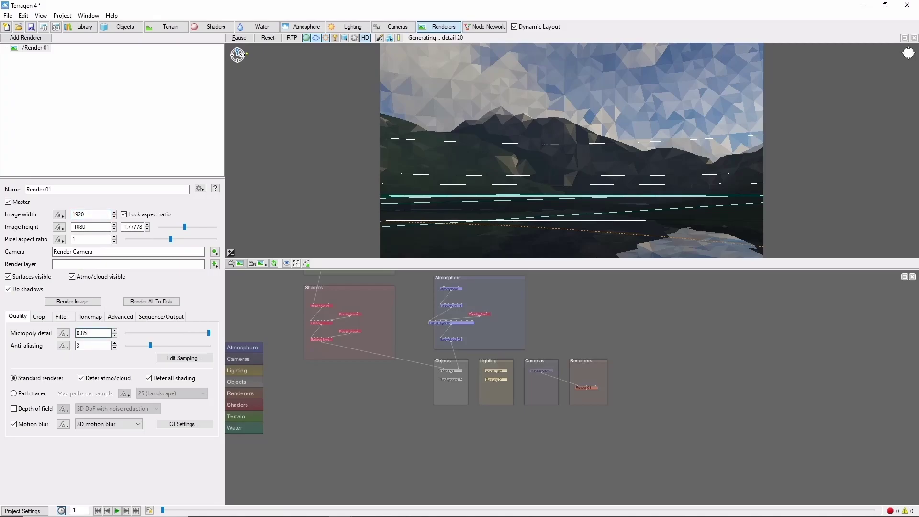